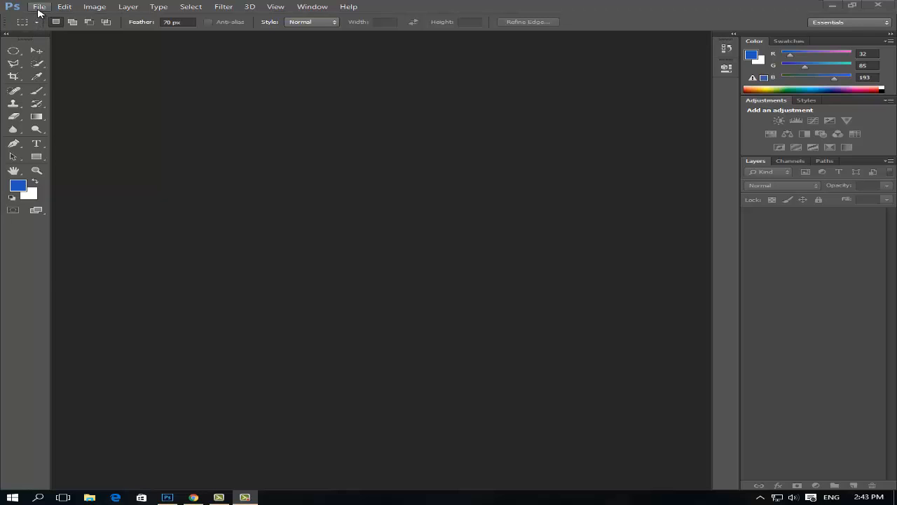
pyautogui.click(40, 9)
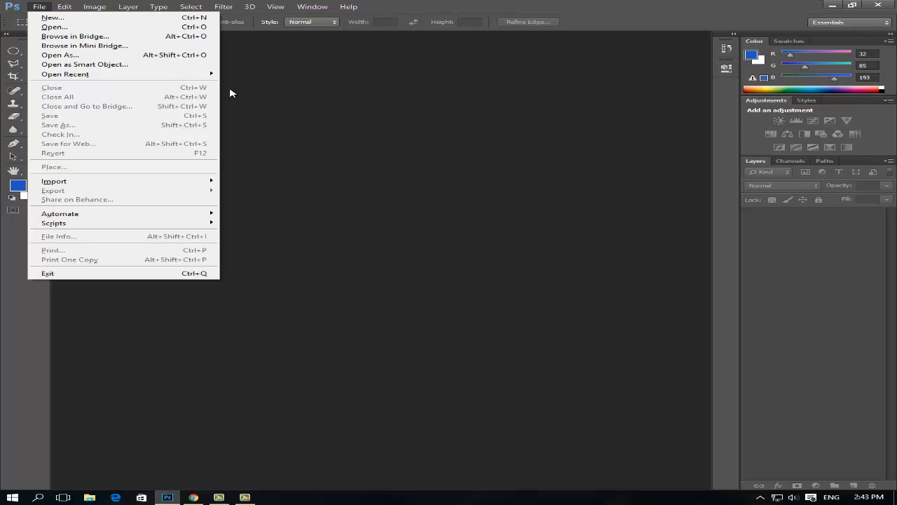
pyautogui.click(280, 109)
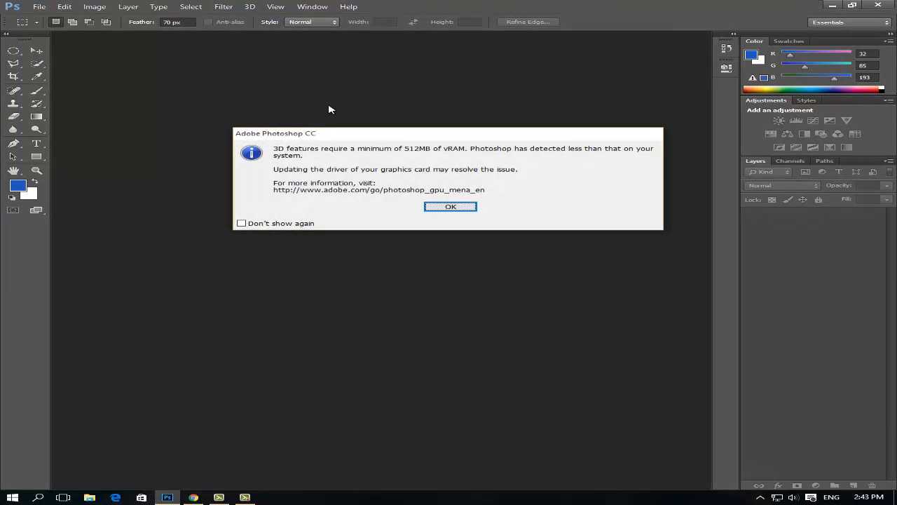
pyautogui.click(440, 206)
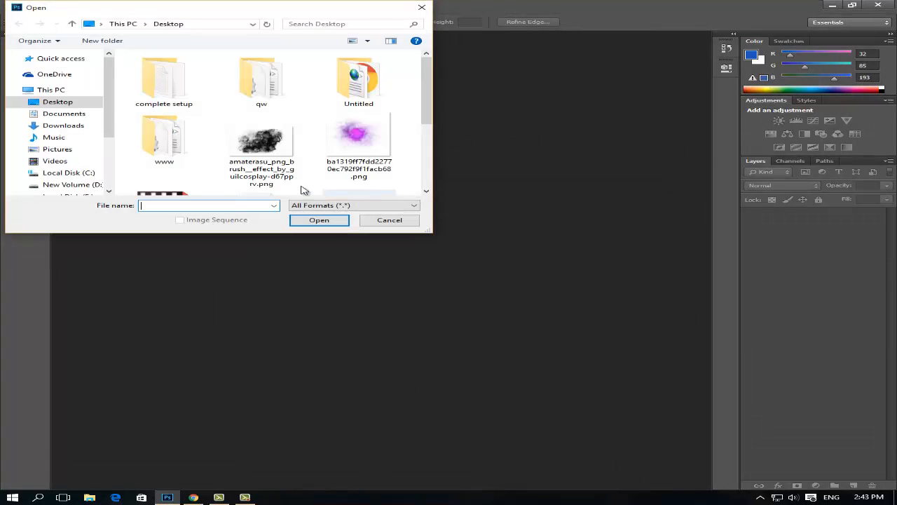
pyautogui.click(73, 73)
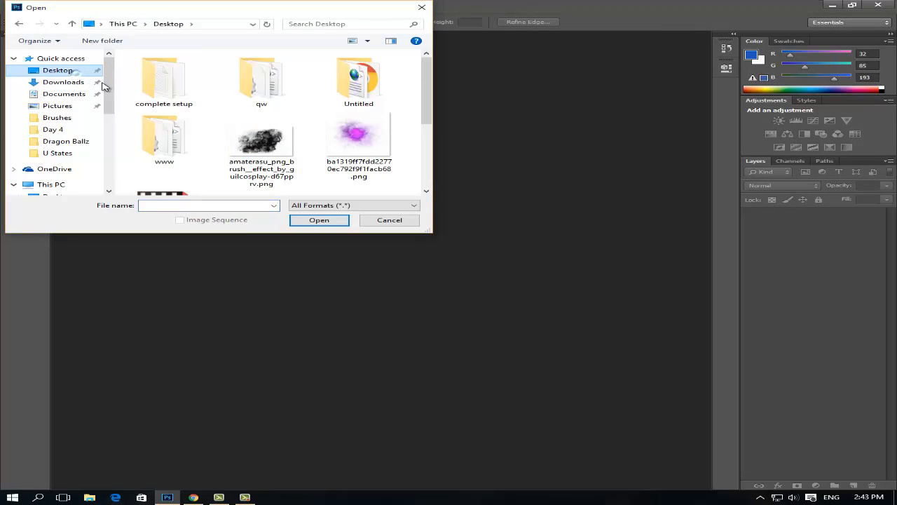
pyautogui.scroll(-2, 224, 122)
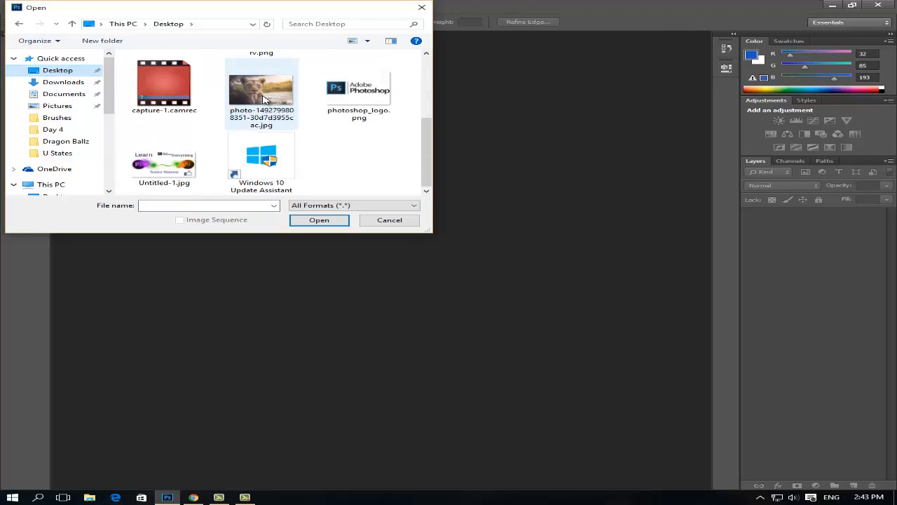
pyautogui.click(266, 110)
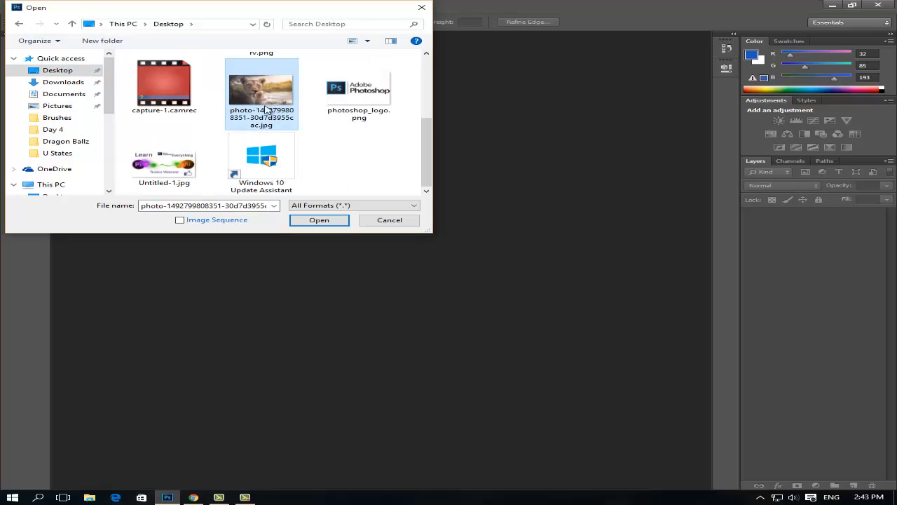
pyautogui.click(309, 220)
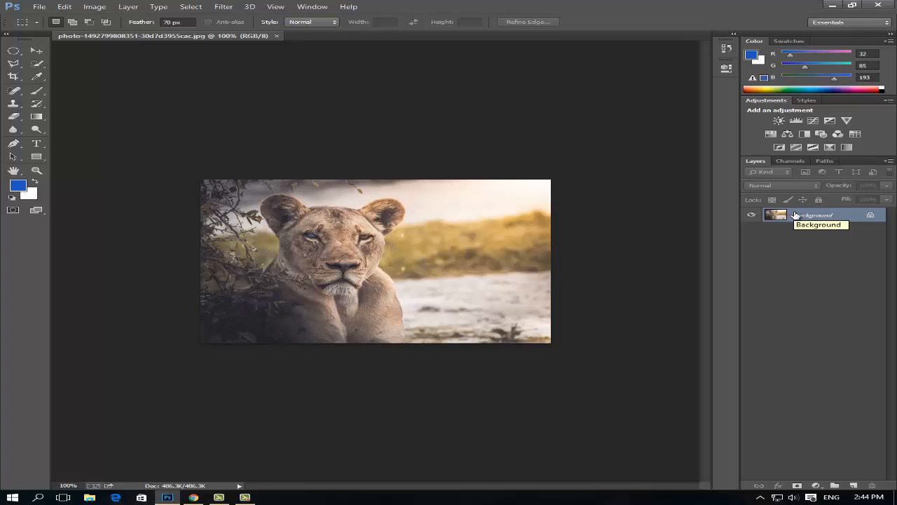
# - Duplicate the Background layer and open the Camera Raw Filter on the copy
pyautogui.moveTo(795, 214); pyautogui.dragTo(855, 485)
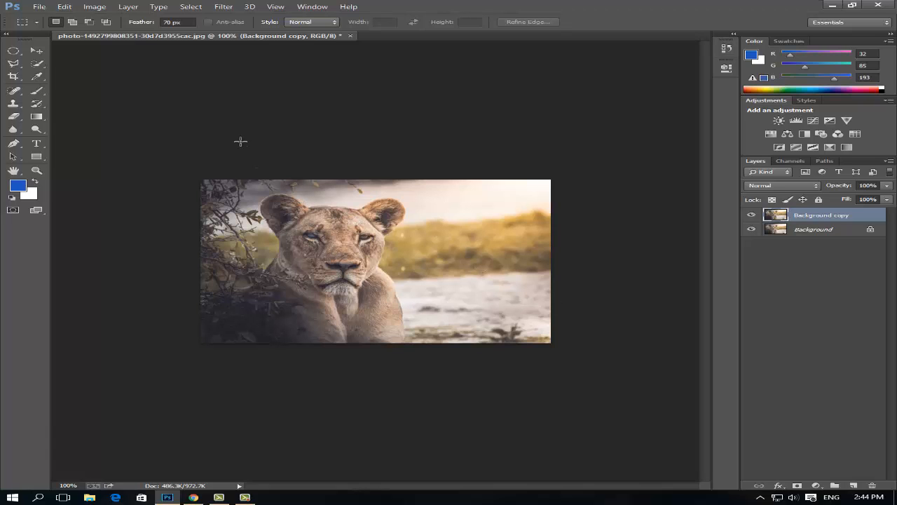
pyautogui.click(224, 8)
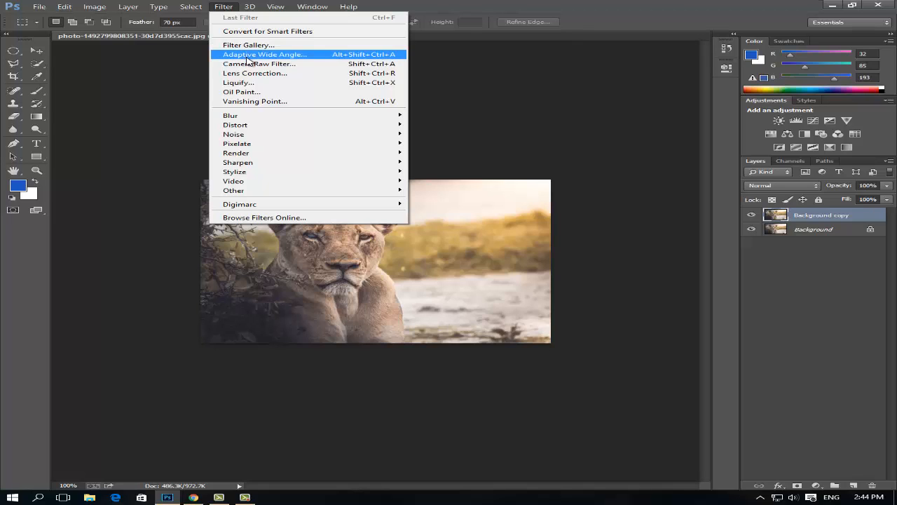
pyautogui.click(287, 67)
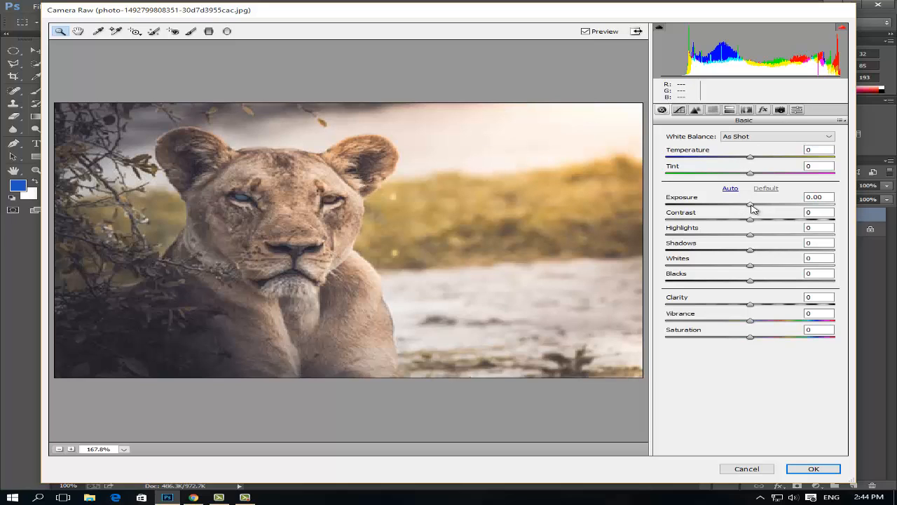
# - Set Exposure to -0.65, Contrast to +31, Highlights to -41 and Shadows to -44 in the basic adjustments
pyautogui.moveTo(750, 203); pyautogui.dragTo(739, 204)
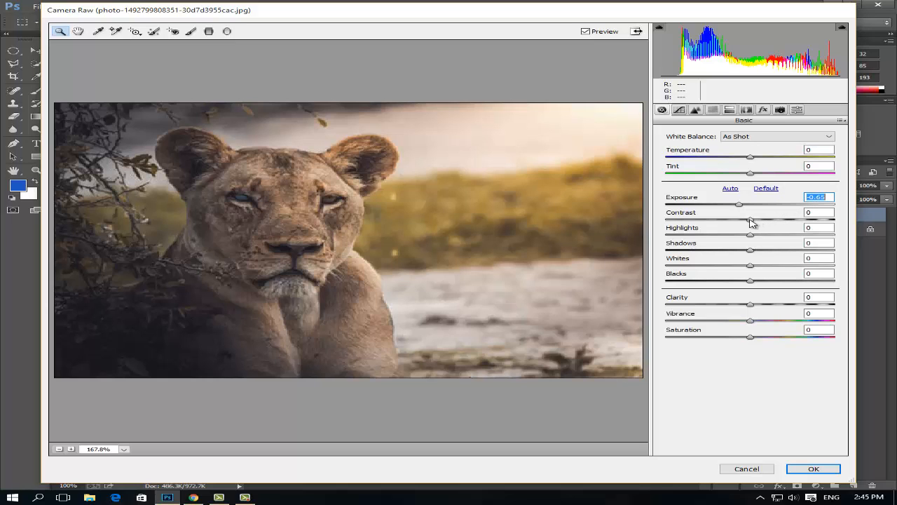
pyautogui.moveTo(750, 221); pyautogui.dragTo(777, 221)
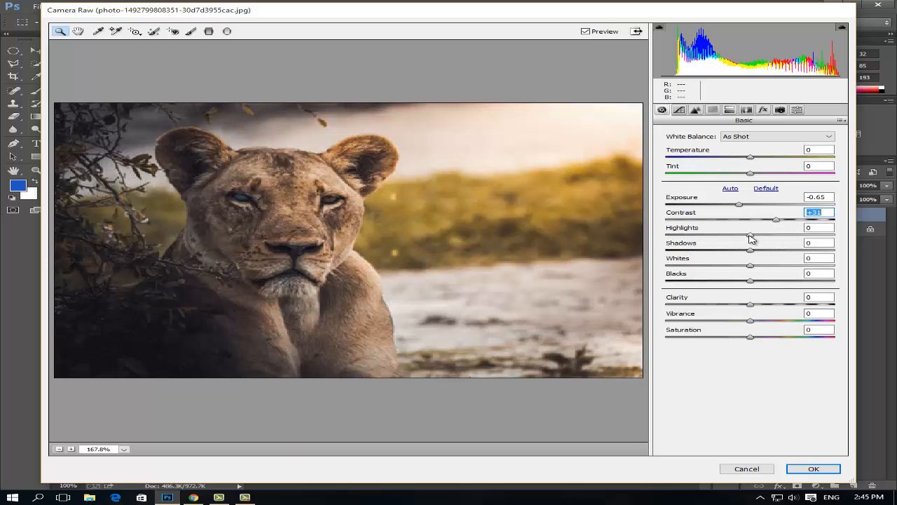
pyautogui.moveTo(750, 237); pyautogui.dragTo(722, 244)
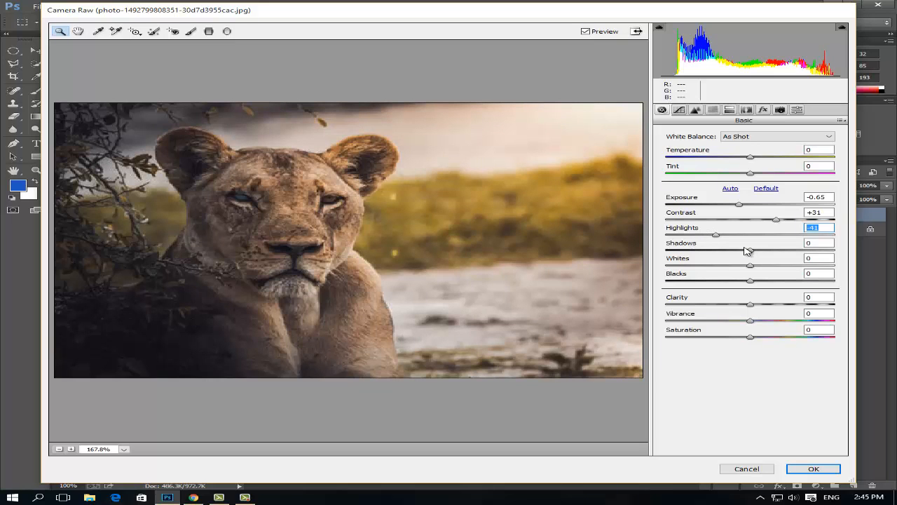
pyautogui.moveTo(749, 251); pyautogui.dragTo(712, 258)
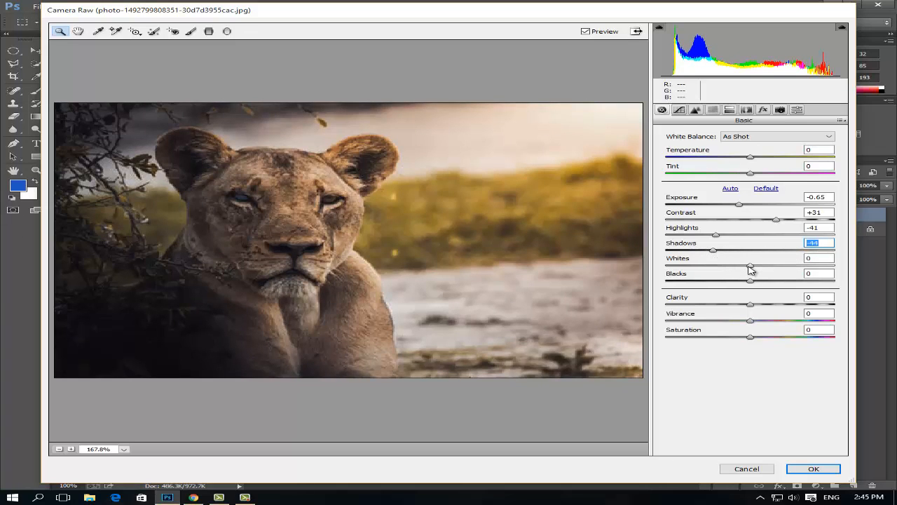
# - Set Whites to +40, Blacks to -33, Clarity to +33, Vibrance to +23 and Saturation to +33
pyautogui.moveTo(749, 268); pyautogui.dragTo(724, 283)
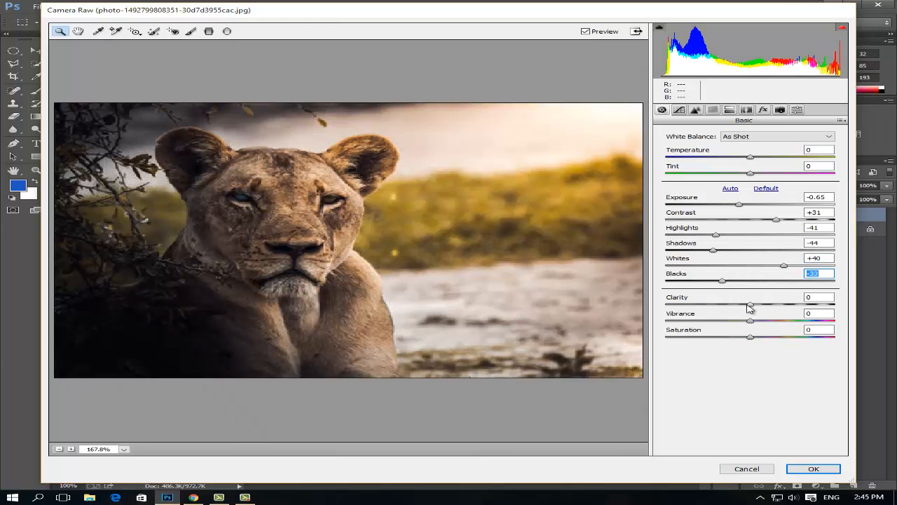
pyautogui.moveTo(751, 307); pyautogui.dragTo(778, 304)
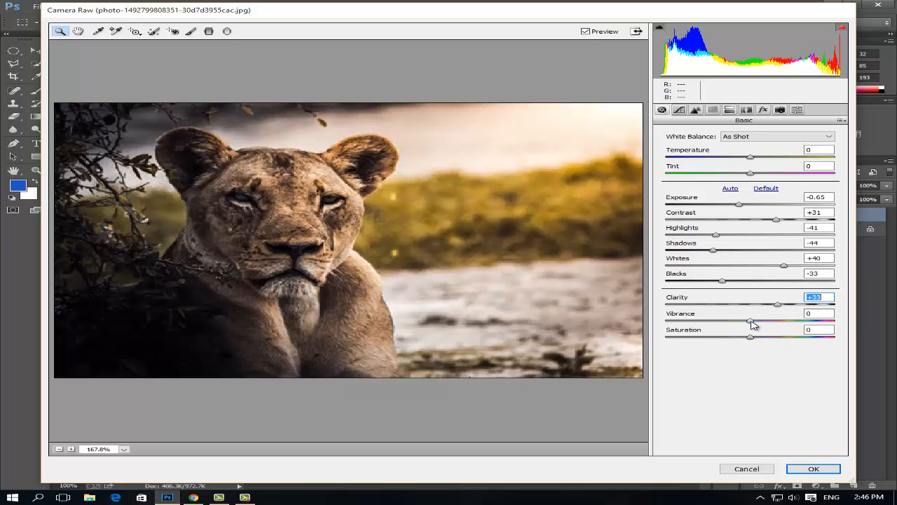
pyautogui.moveTo(753, 321); pyautogui.dragTo(778, 334)
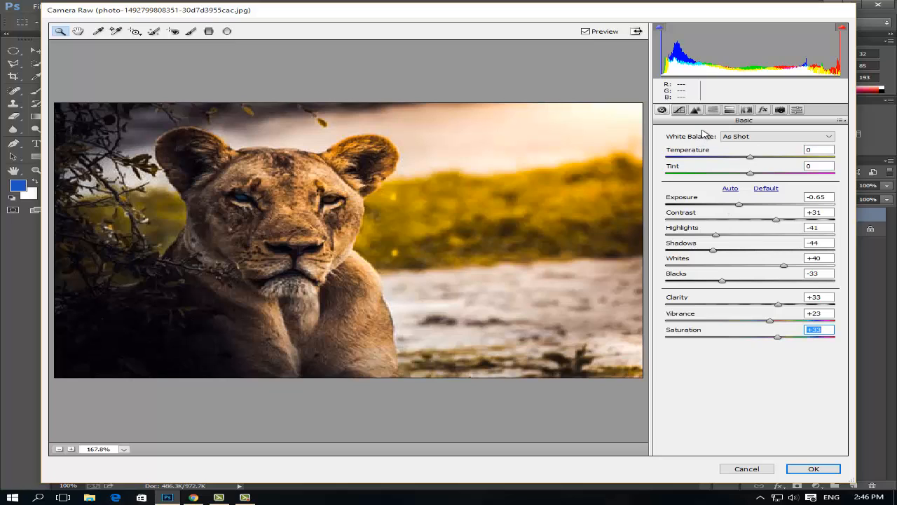
# - Set the parametric tone curve's Highlights to -66 and add a Blue channel curve point at input 60, output 70
pyautogui.click(679, 109)
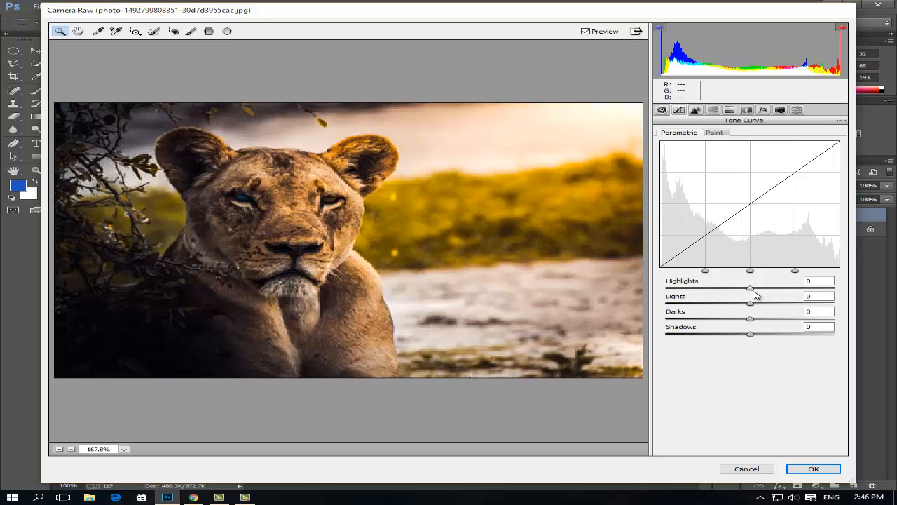
pyautogui.moveTo(750, 287); pyautogui.dragTo(699, 297)
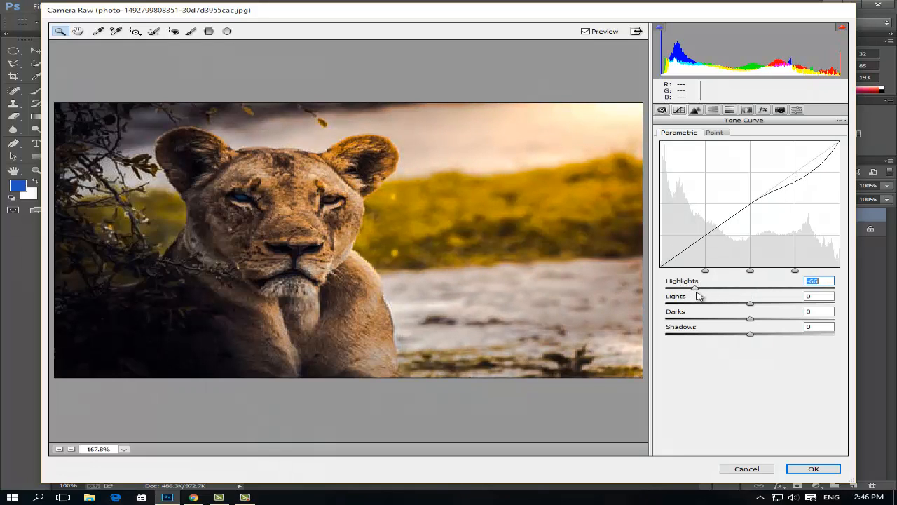
pyautogui.click(713, 132)
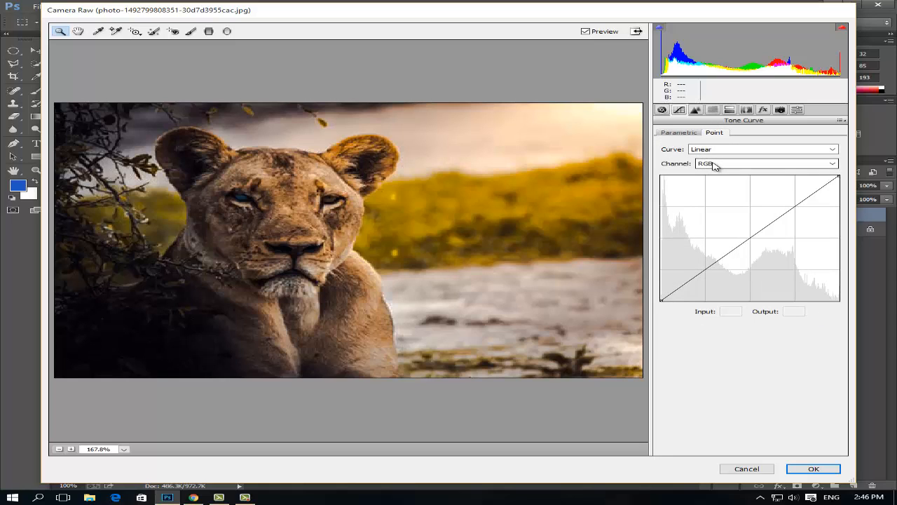
pyautogui.click(714, 164)
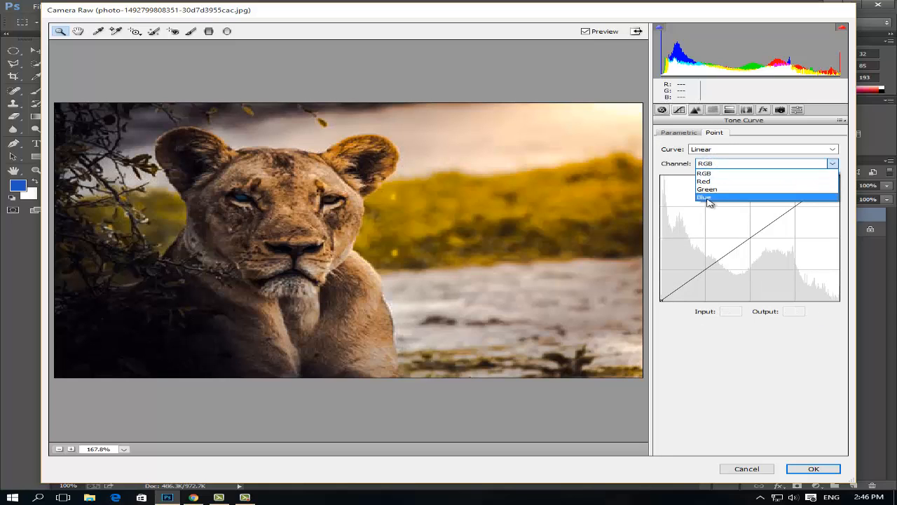
pyautogui.click(709, 197)
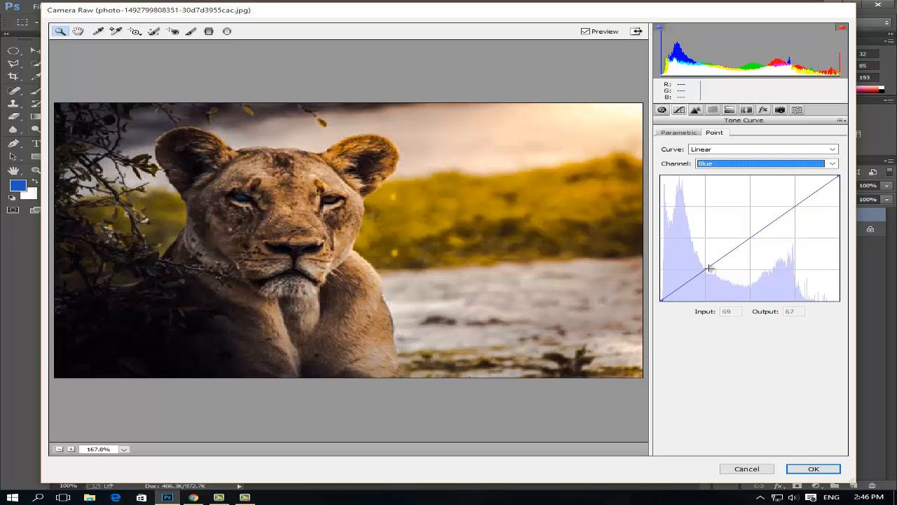
pyautogui.moveTo(709, 268); pyautogui.dragTo(703, 267)
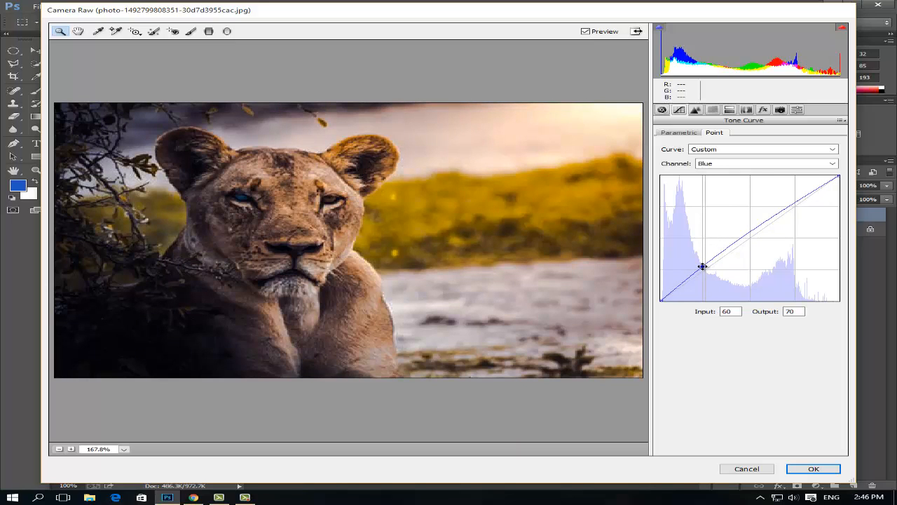
pyautogui.click(716, 166)
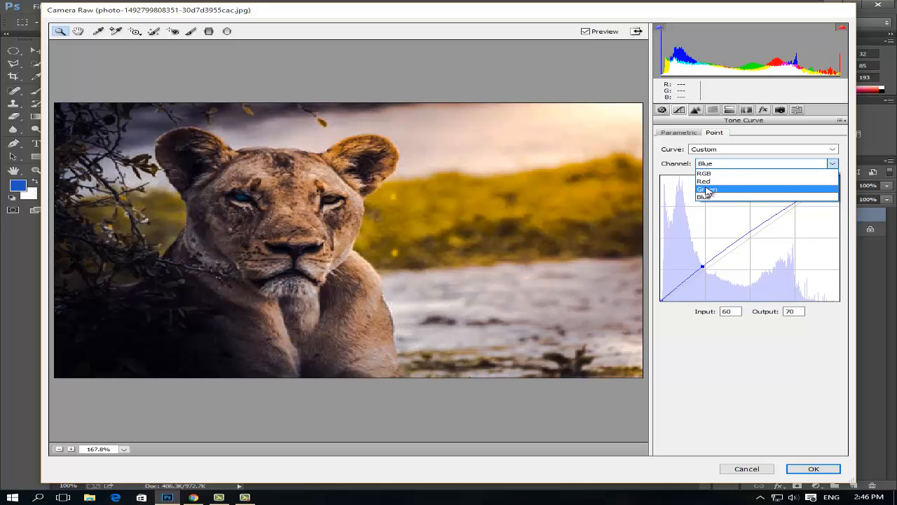
pyautogui.click(711, 115)
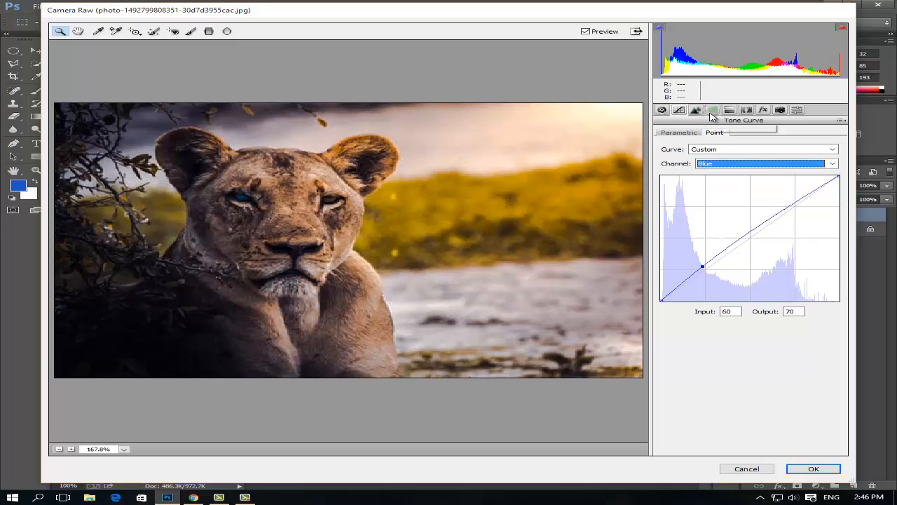
# - Set the split toning Highlights Hue to 40
pyautogui.click(729, 109)
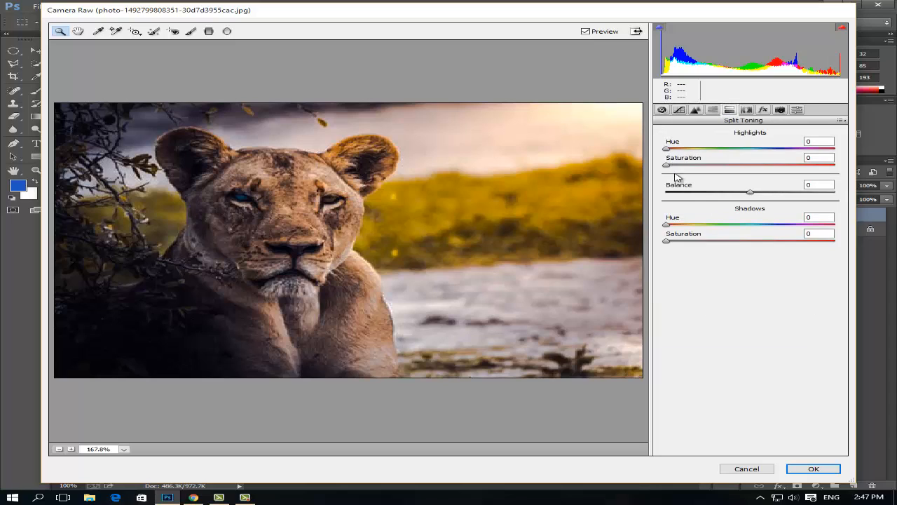
pyautogui.moveTo(670, 149); pyautogui.dragTo(684, 152)
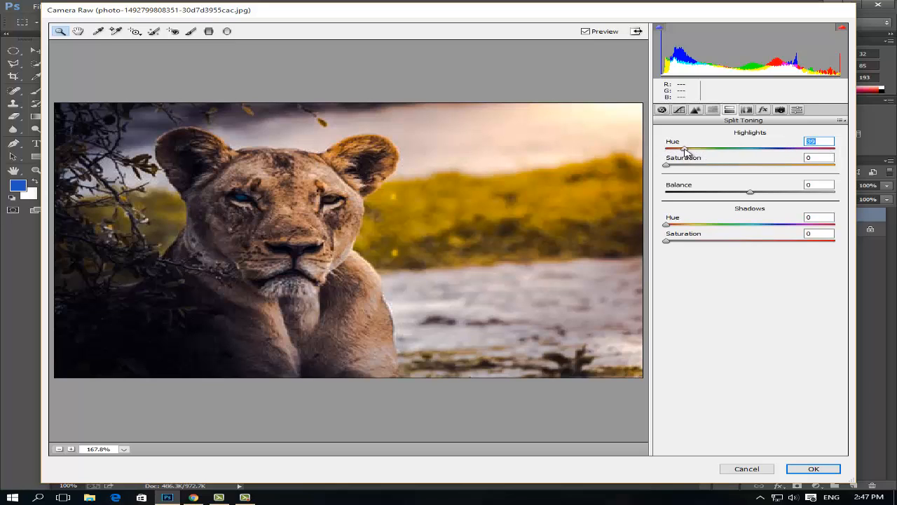
pyautogui.moveTo(687, 151); pyautogui.dragTo(689, 151)
pyautogui.moveTo(685, 150); pyautogui.dragTo(687, 151)
pyautogui.write('4')
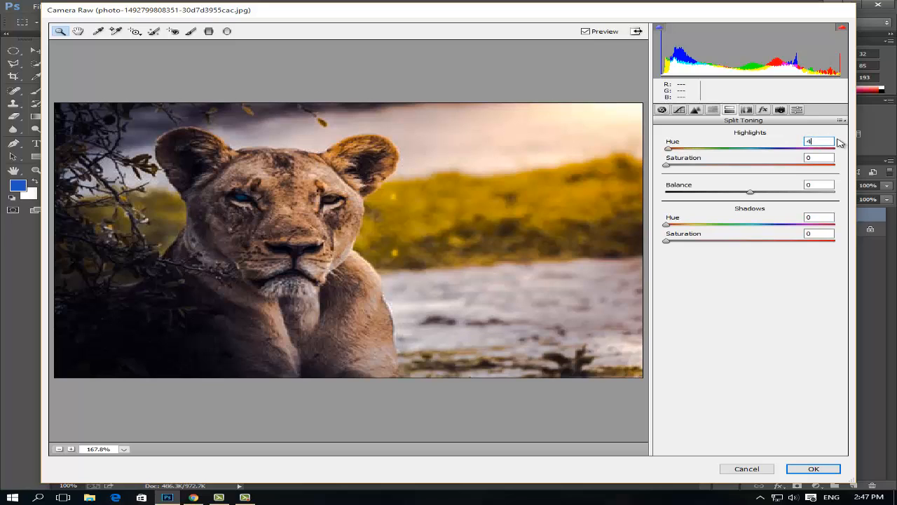
pyautogui.write('0')
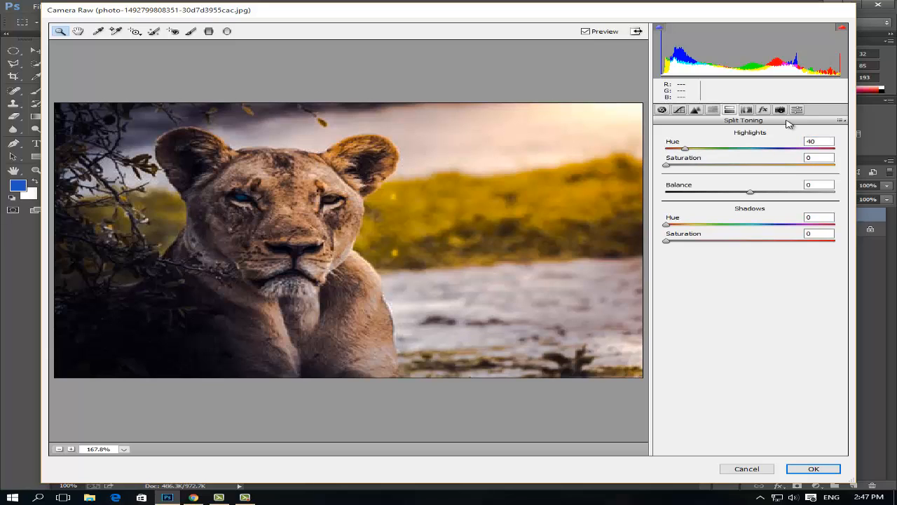
# - Set the camera calibration Shadows Tint to -54 and apply the Camera Raw adjustments to the layer
pyautogui.click(745, 110)
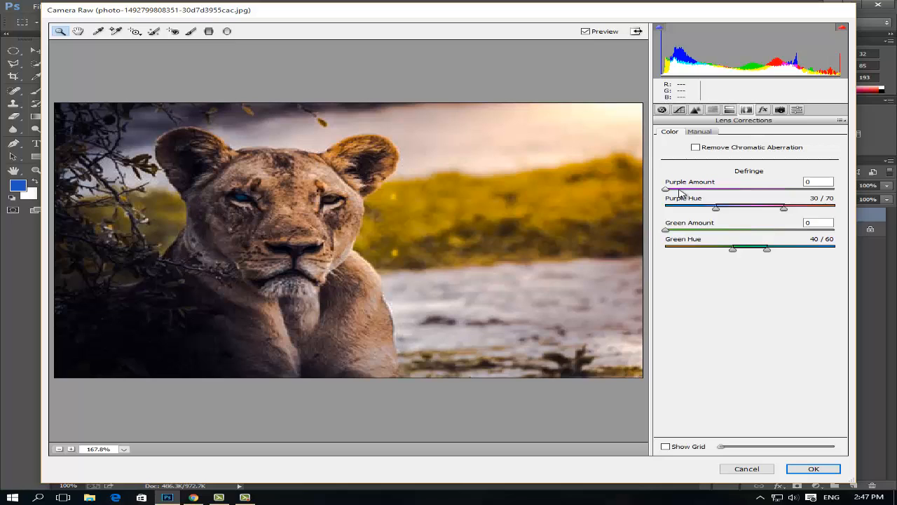
pyautogui.click(780, 110)
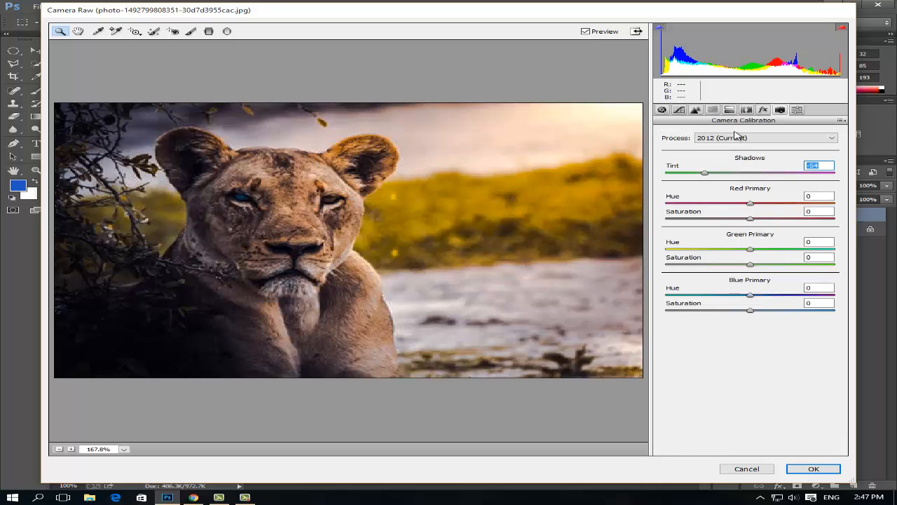
pyautogui.click(797, 109)
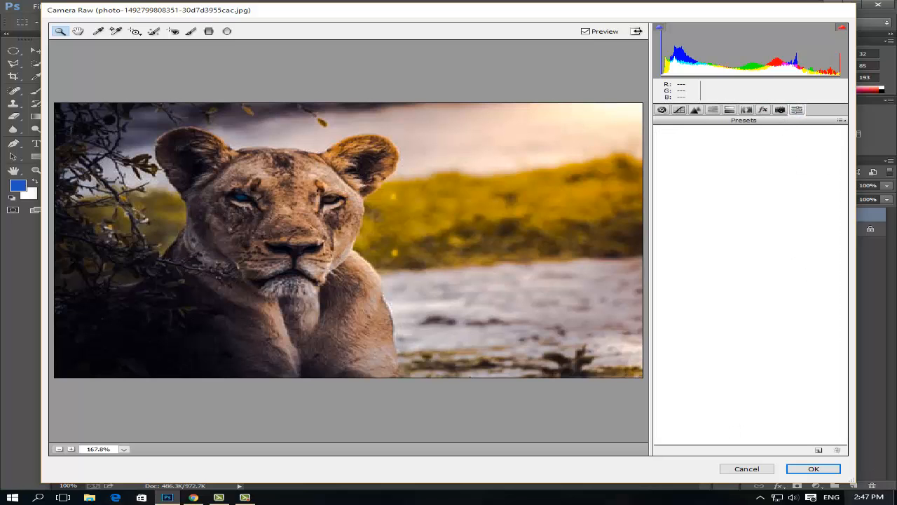
pyautogui.click(811, 468)
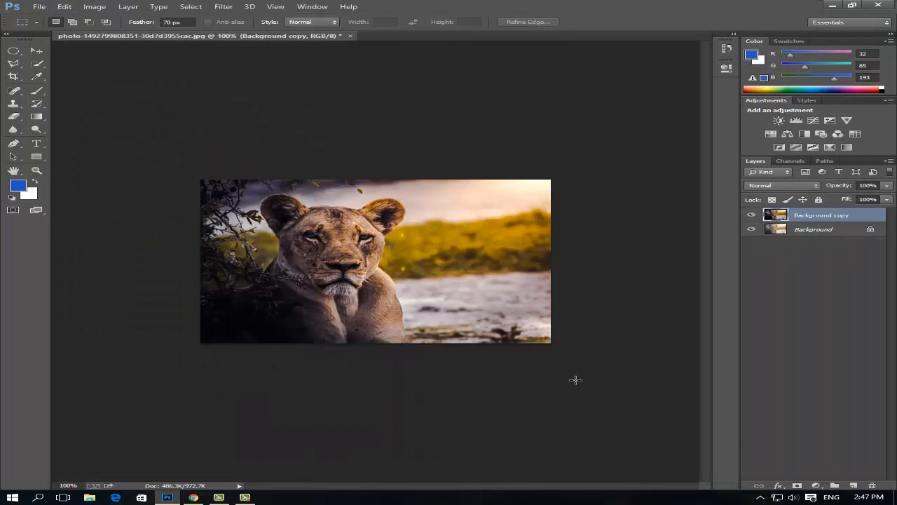
# - Hide and reshow the Background copy layer to compare the photo before and after the adjustments
pyautogui.click(752, 215)
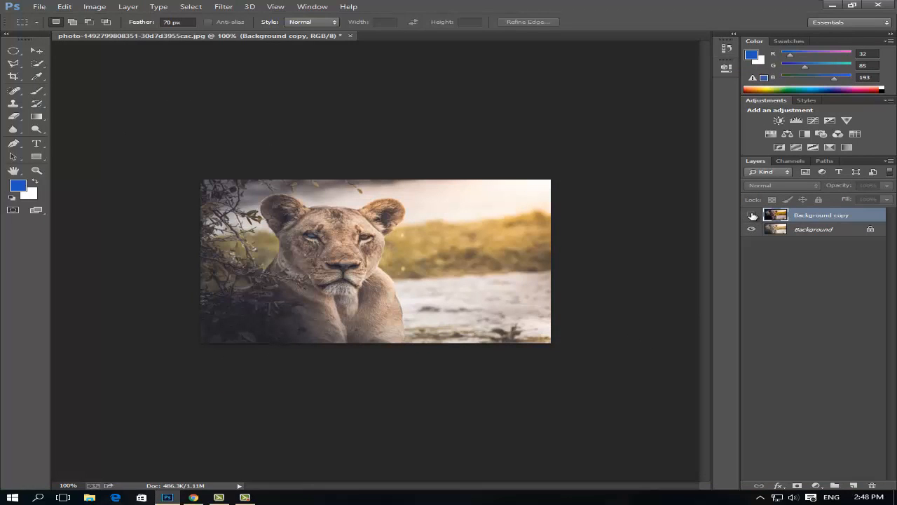
pyautogui.click(751, 215)
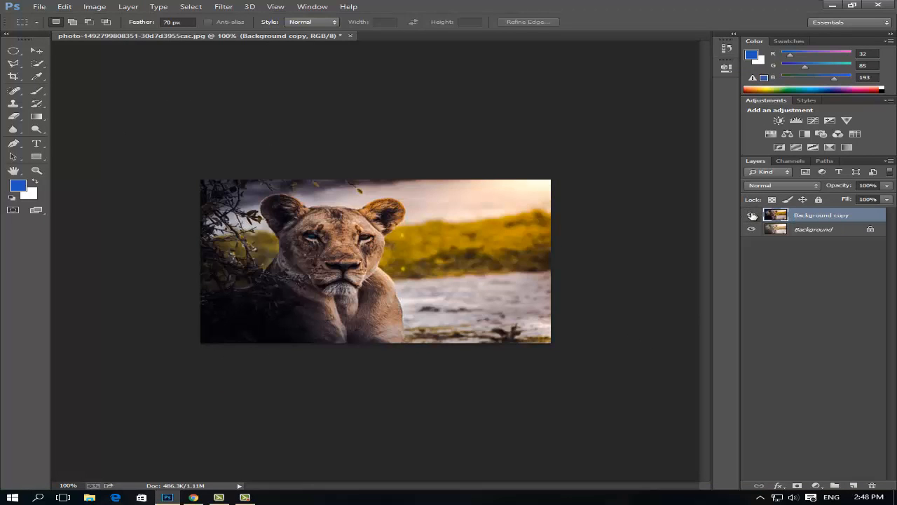
# - Toggle the Background copy layer's visibility twice more to compare the edited photo with the original
pyautogui.click(752, 215)
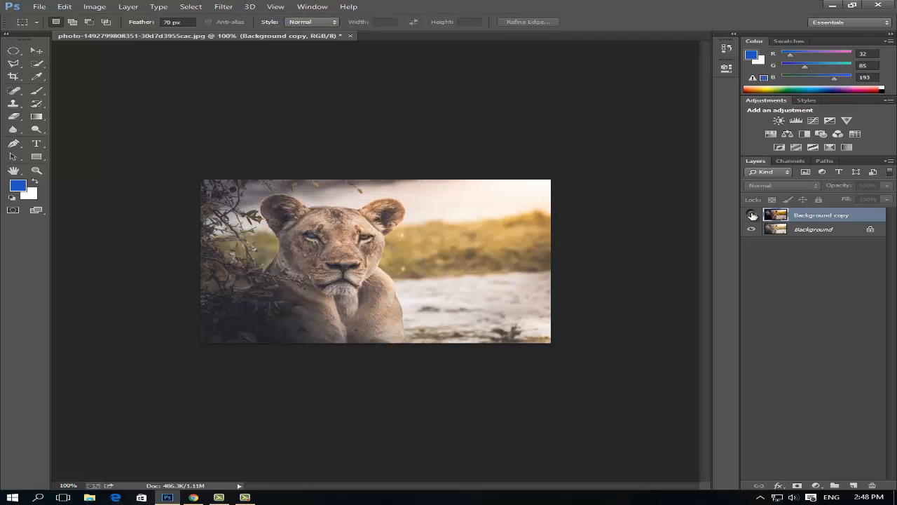
pyautogui.click(751, 215)
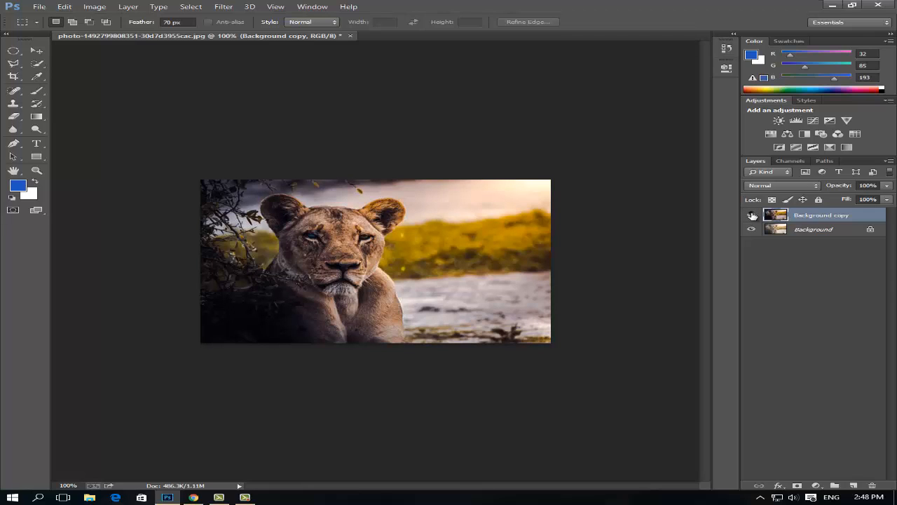
pyautogui.click(752, 215)
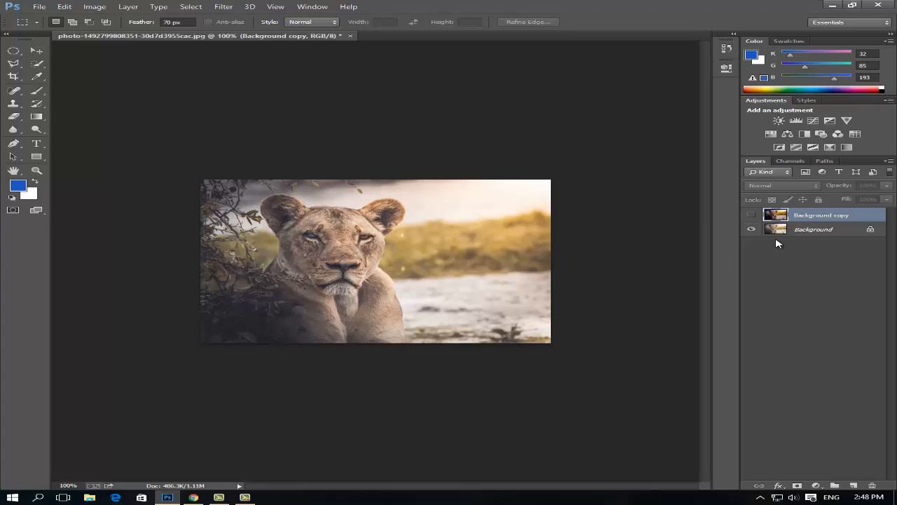
pyautogui.click(751, 215)
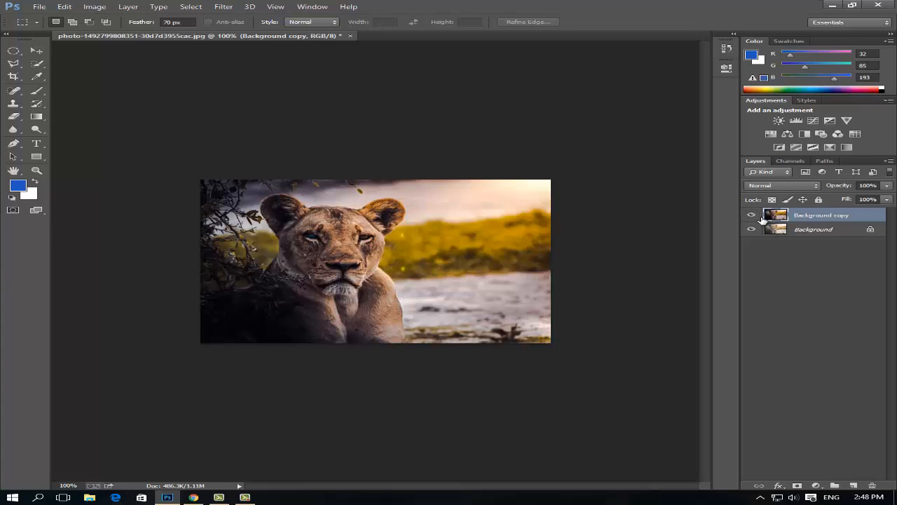
# - Duplicate the Background copy layer and apply Lens Correction to the lower copy with the edge set to Black Color
pyautogui.moveTo(787, 217); pyautogui.dragTo(856, 484)
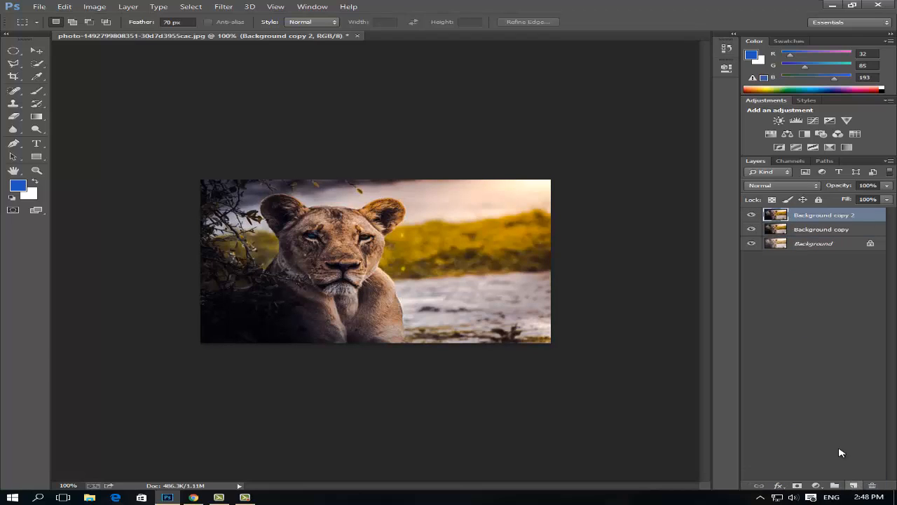
pyautogui.click(803, 234)
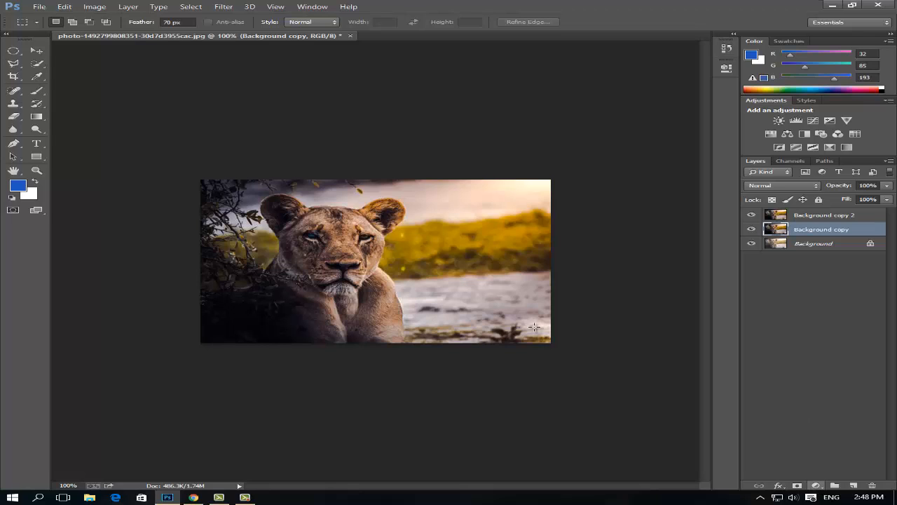
pyautogui.click(224, 7)
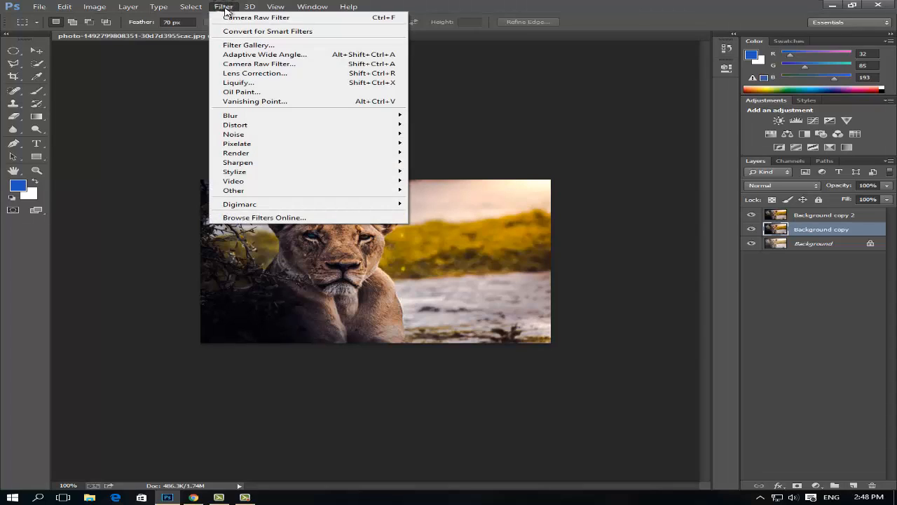
pyautogui.click(229, 73)
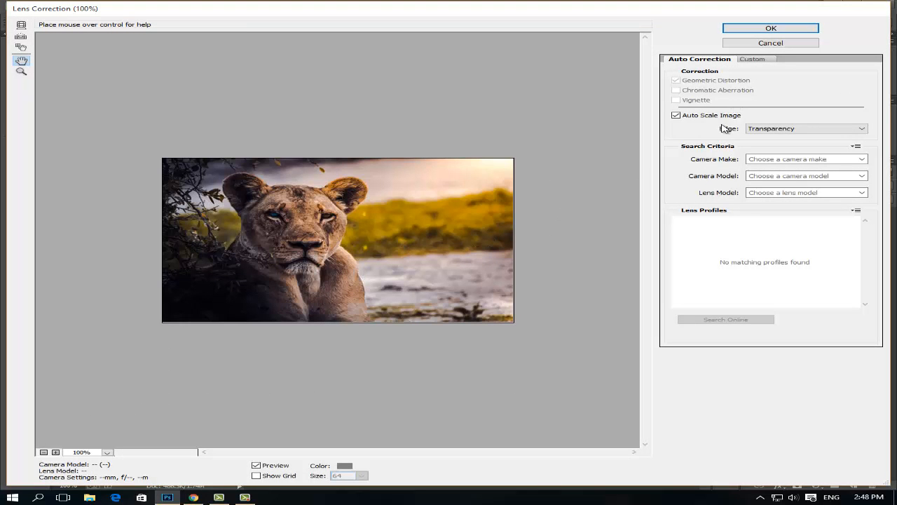
pyautogui.click(771, 130)
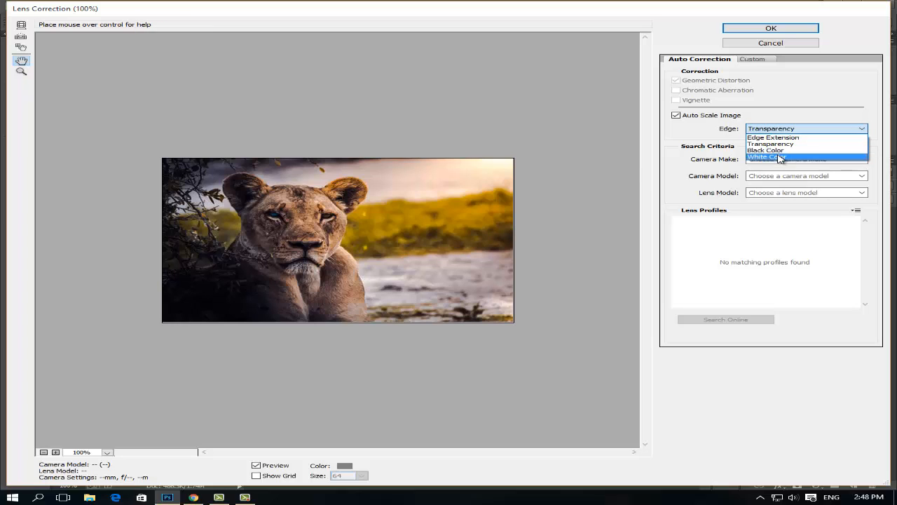
pyautogui.click(763, 151)
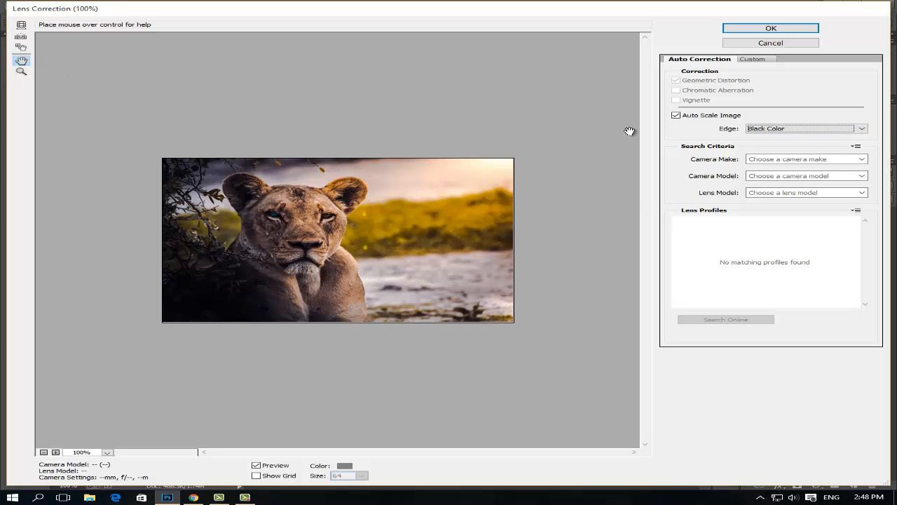
pyautogui.click(769, 30)
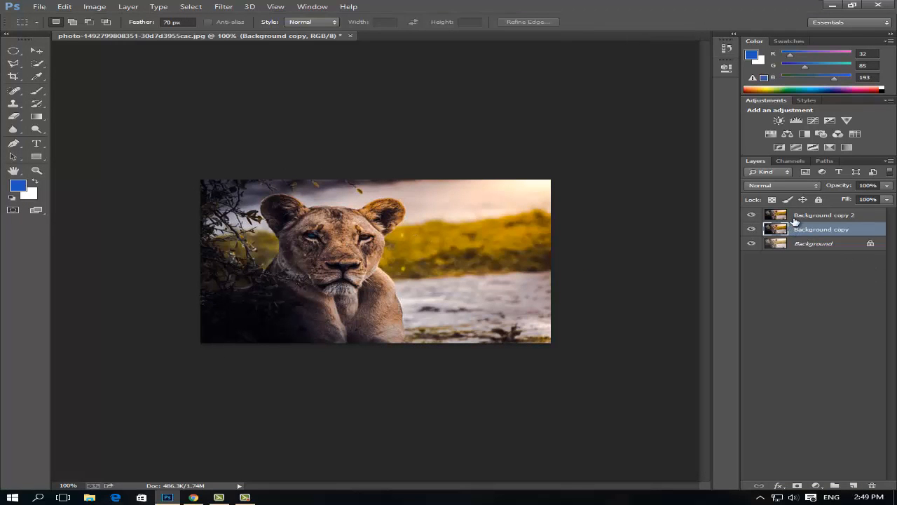
# - Stamp all visible layers into a new layer at the top and group the two Background copy layers
pyautogui.keyDown('shift'); pyautogui.click(804, 219); pyautogui.keyUp('shift')
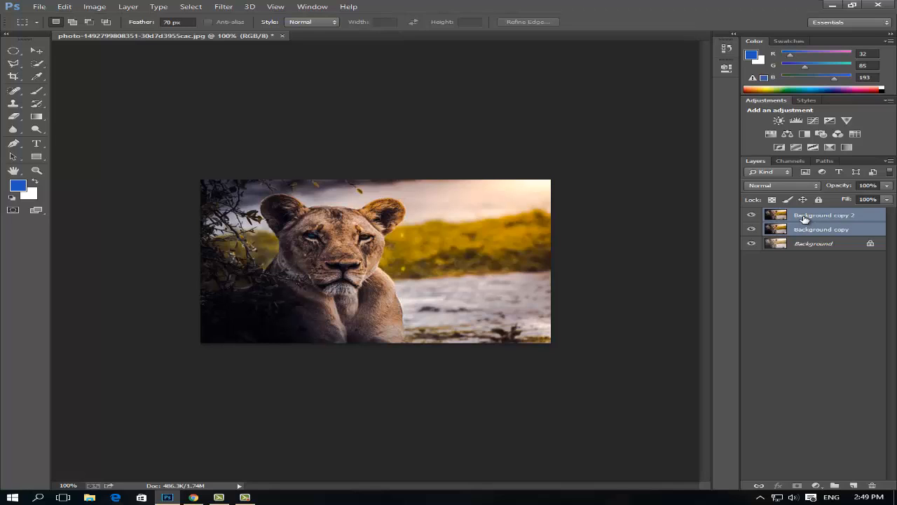
pyautogui.hotkey('ctrl', 'shift', 'alt', 'e')
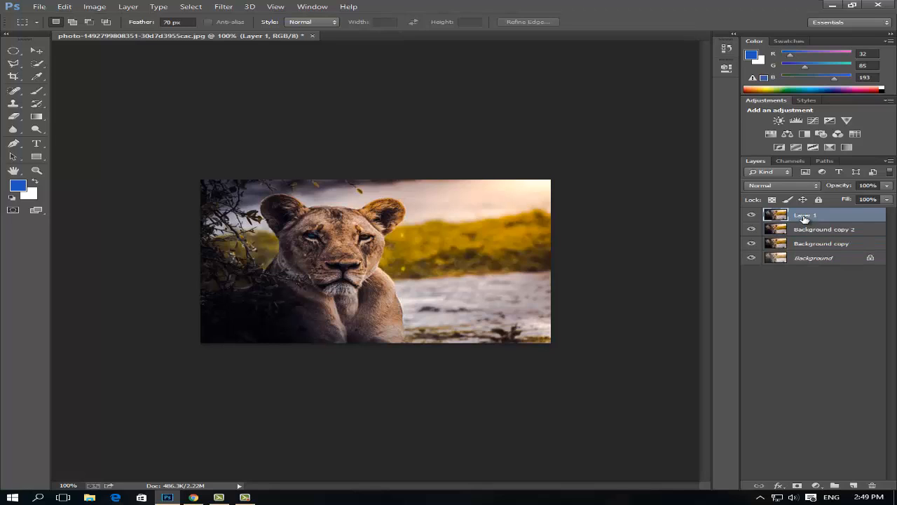
pyautogui.click(806, 229)
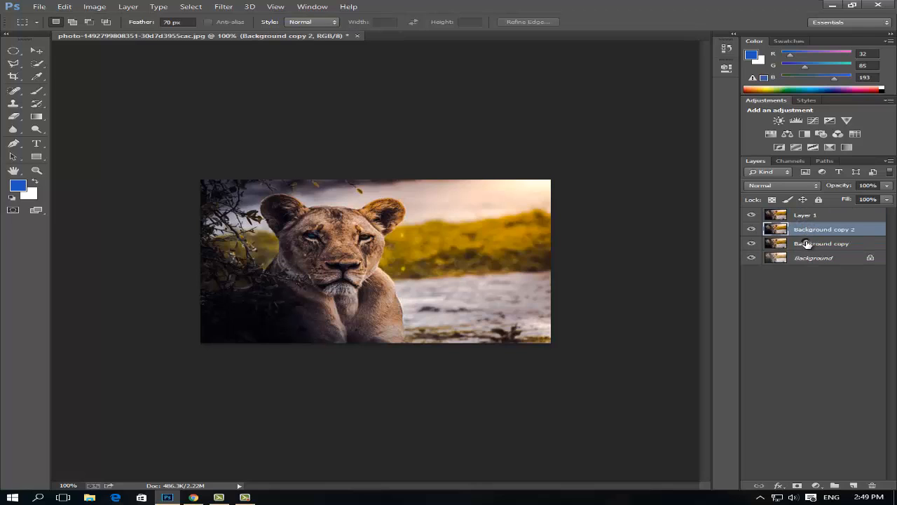
pyautogui.keyDown('ctrl'); pyautogui.click(806, 243); pyautogui.keyUp('ctrl')
pyautogui.hotkey('ctrl', 'g')
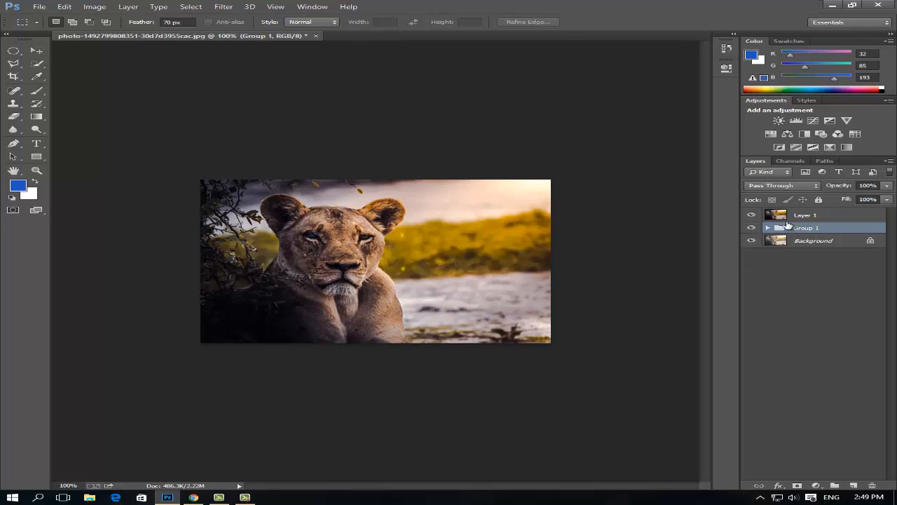
# - Hide Group 1 and toggle the visibility of Layer 1 to compare the merged edit with the original photo
pyautogui.click(783, 217)
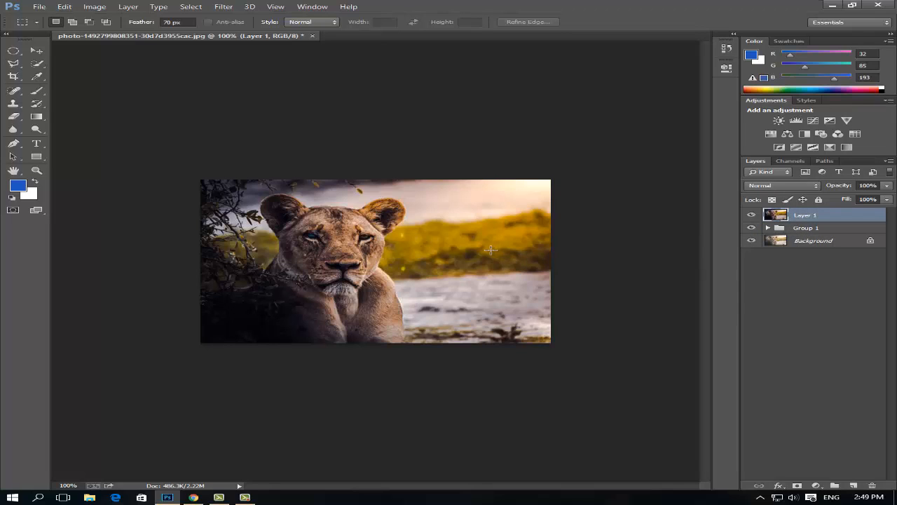
pyautogui.click(752, 228)
pyautogui.click(752, 215)
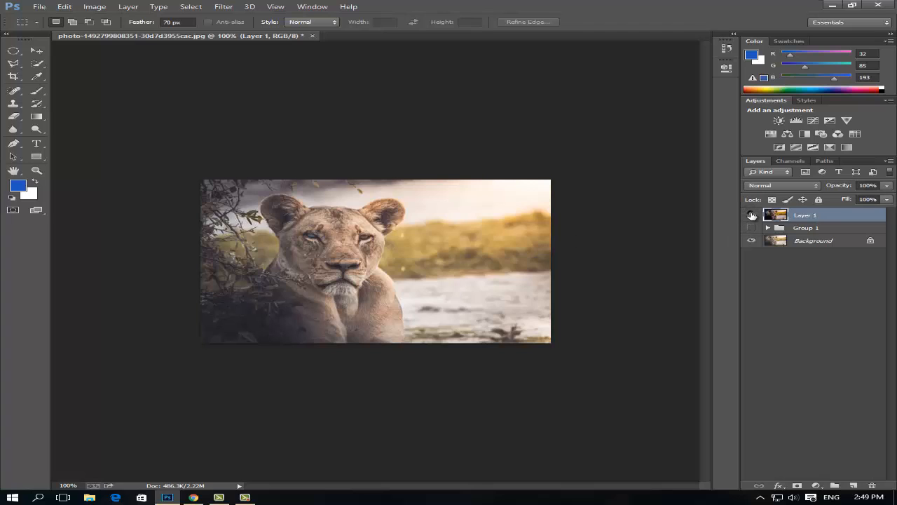
pyautogui.click(751, 215)
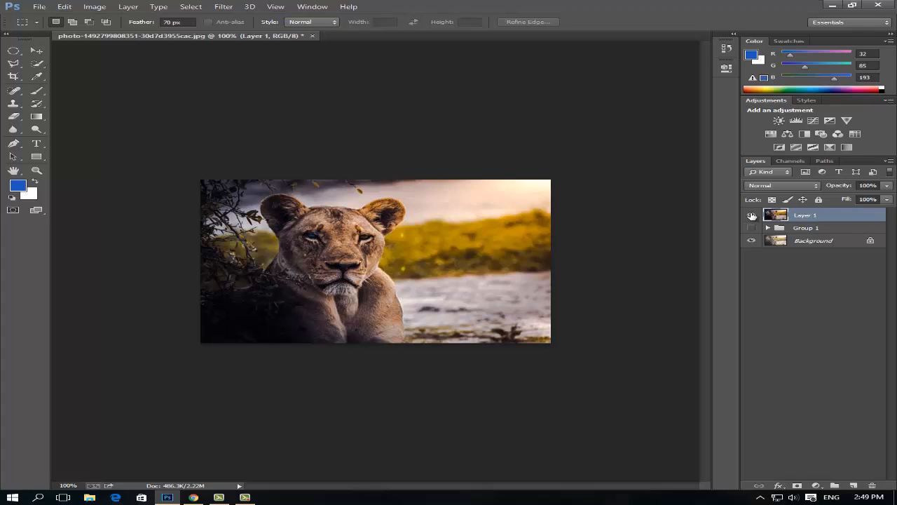
pyautogui.click(752, 215)
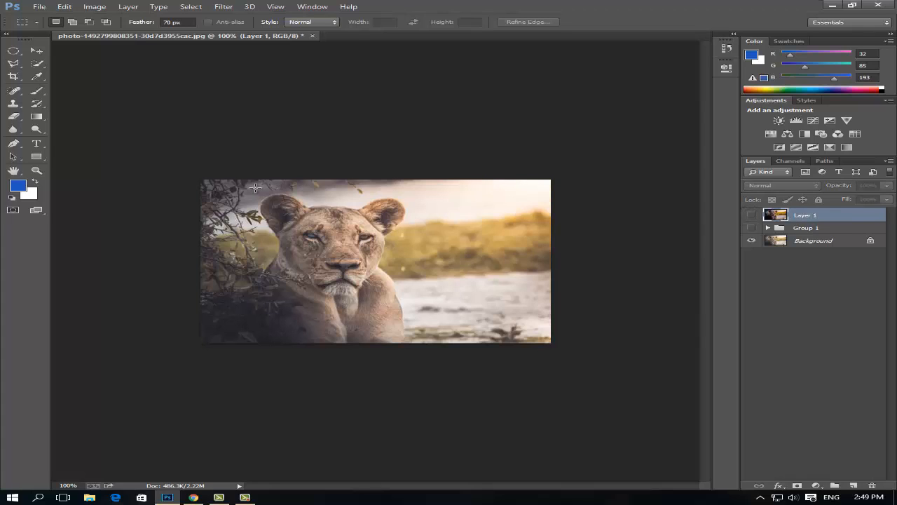
# - Set the foreground colour to a muted blue, RGB 118, 138, 179, and show Layer 1 again
pyautogui.click(17, 185)
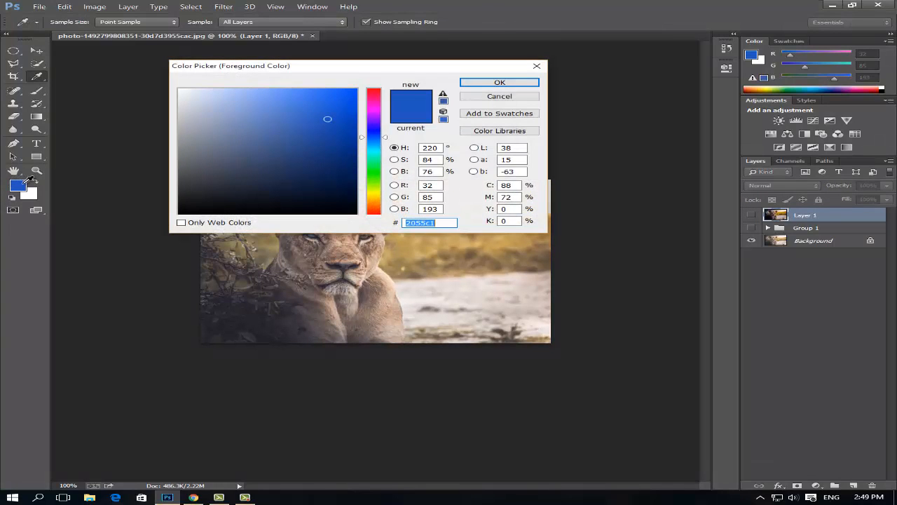
pyautogui.moveTo(326, 118)
pyautogui.mouseDown()
pyautogui.moveTo(218, 116)
pyautogui.moveTo(234, 153)
pyautogui.moveTo(239, 126)
pyautogui.mouseUp()
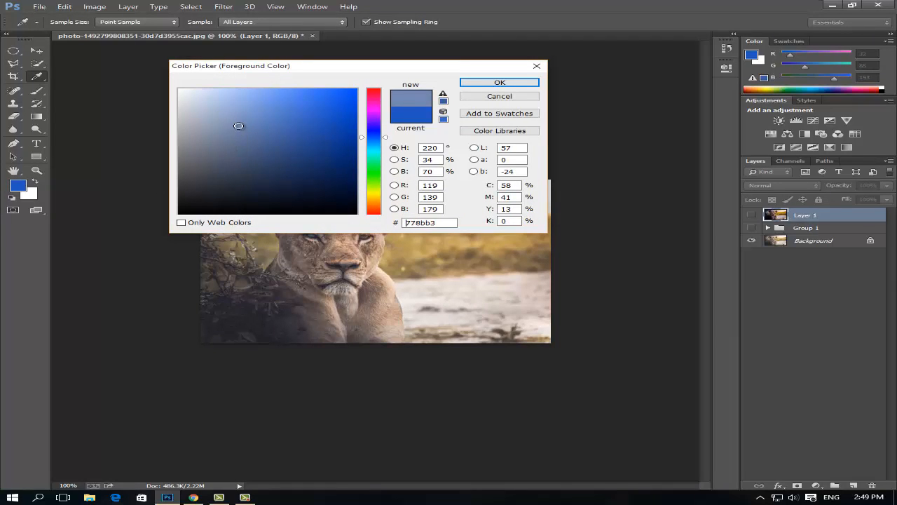
pyautogui.click(504, 83)
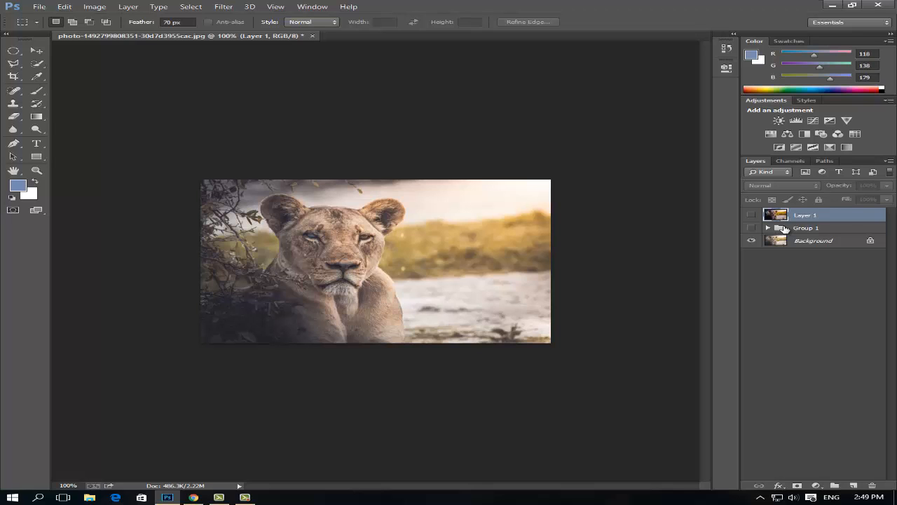
pyautogui.click(752, 215)
pyautogui.click(764, 186)
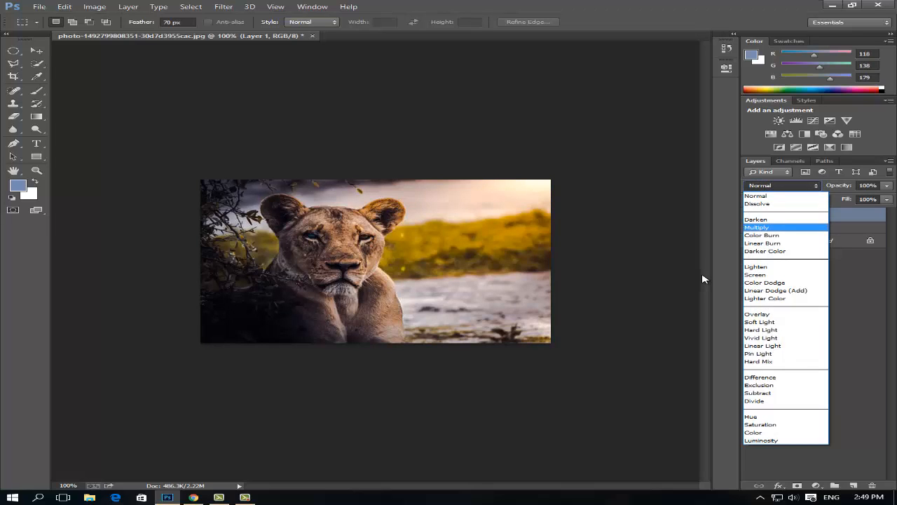
pyautogui.click(724, 271)
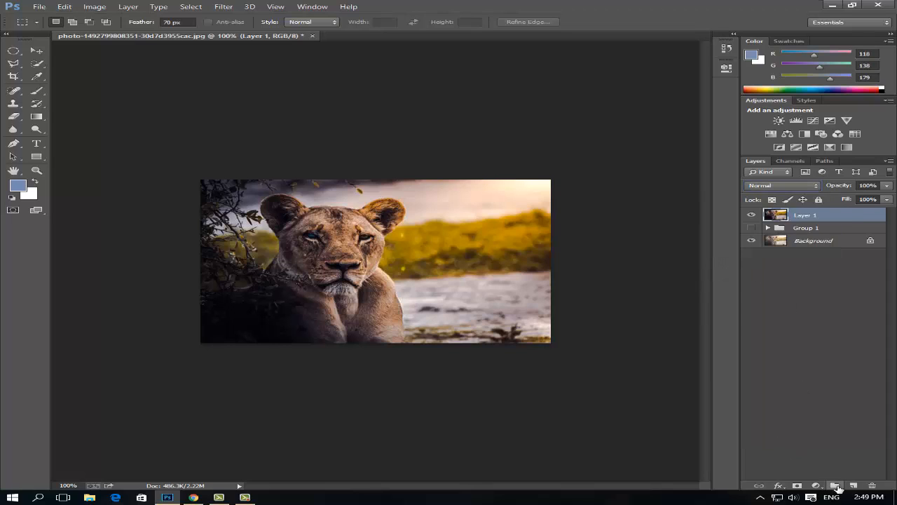
# - Add a Gradient fill layer above Layer 1 with the Radial style and Reverse enabled
pyautogui.click(816, 485)
pyautogui.click(816, 485)
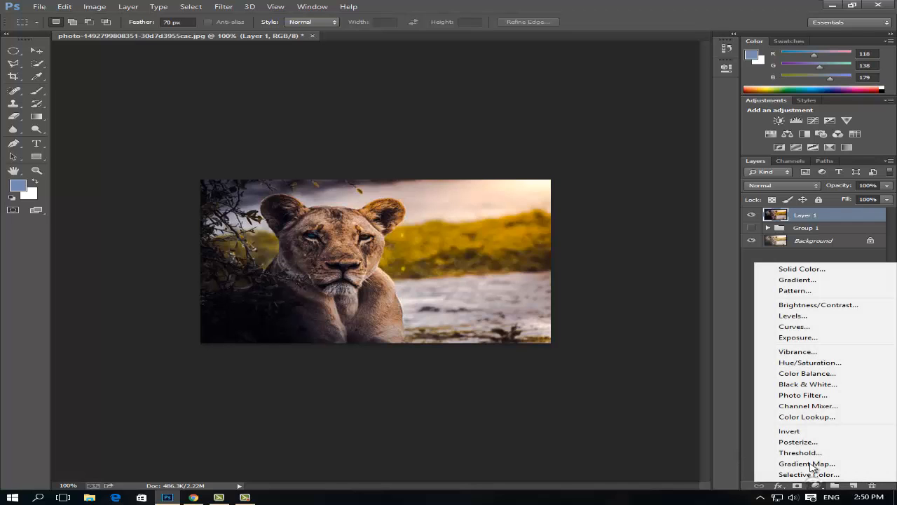
pyautogui.click(784, 280)
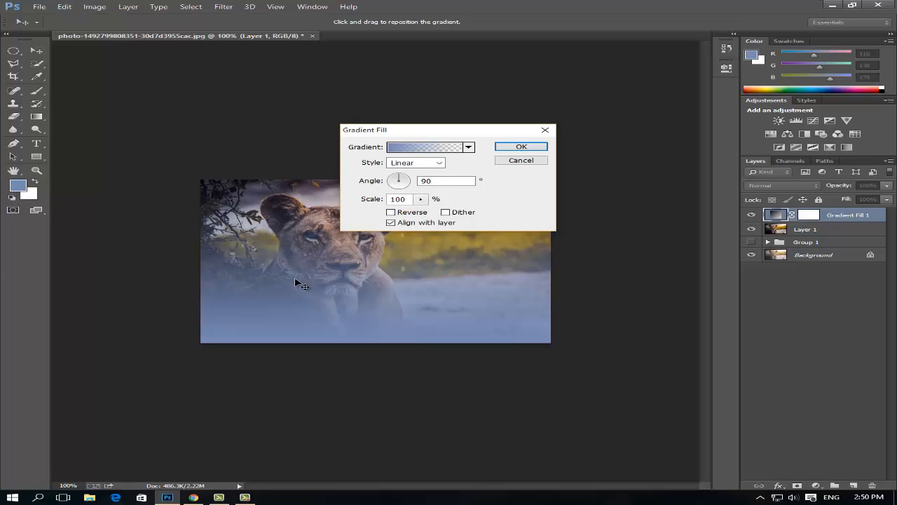
pyautogui.click(419, 165)
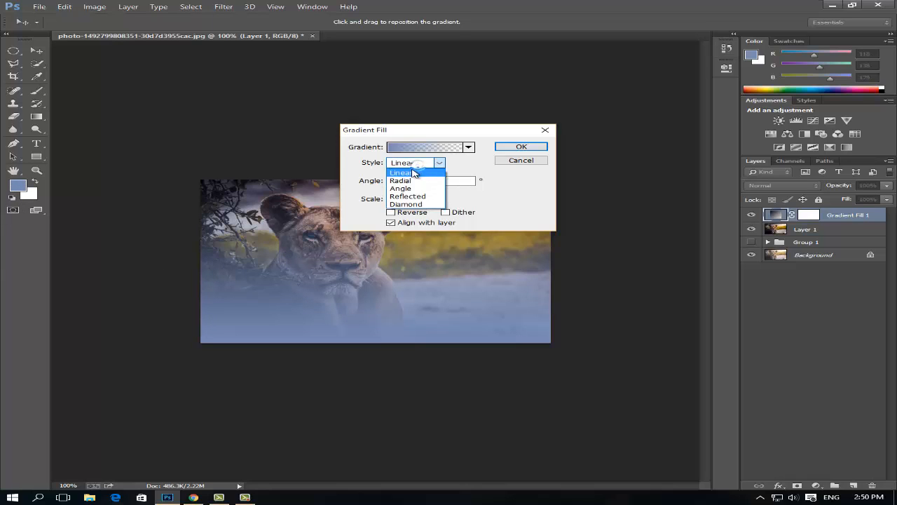
pyautogui.click(410, 182)
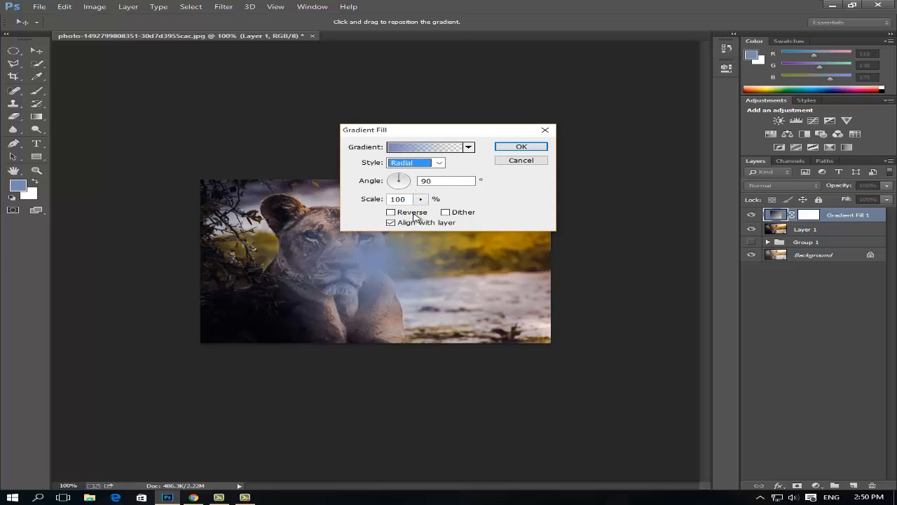
pyautogui.click(390, 211)
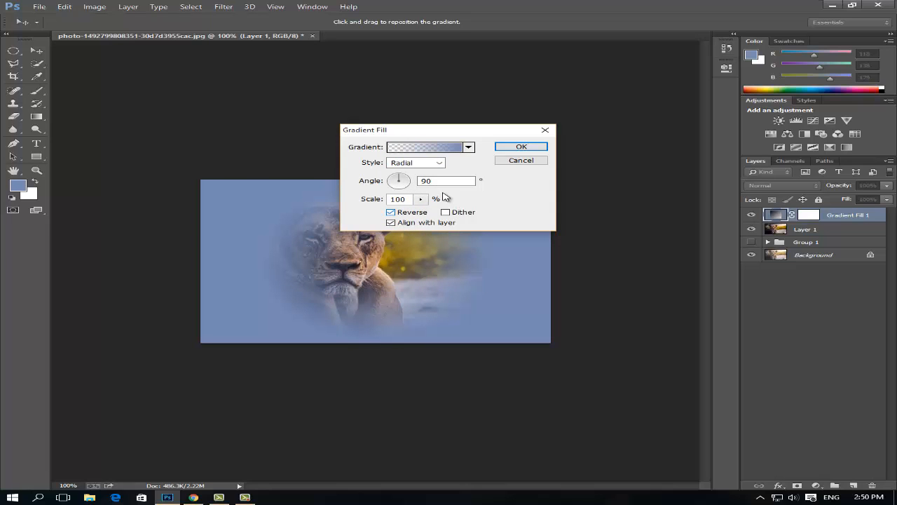
# - Set the gradient fill's angle to 0.5° and its scale to 200%, and apply it
pyautogui.doubleClick(445, 181)
pyautogui.write('0')
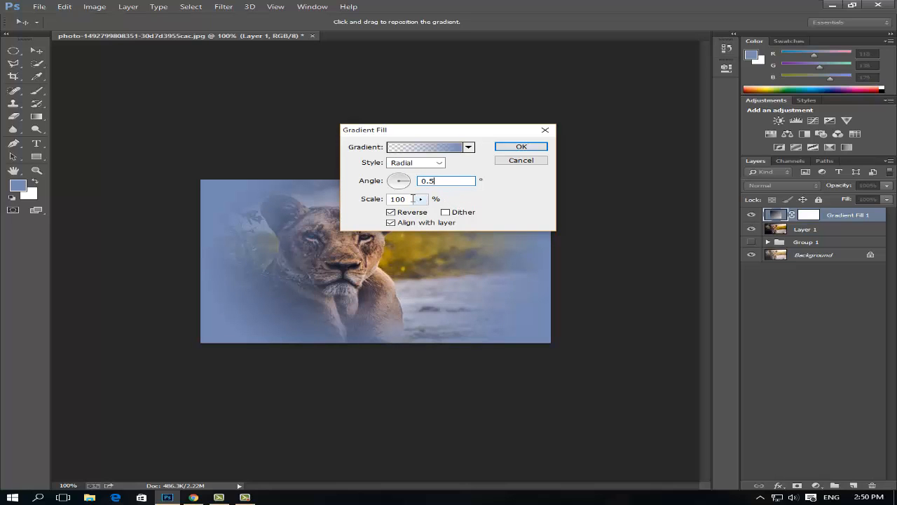
pyautogui.doubleClick(403, 200)
pyautogui.write('200')
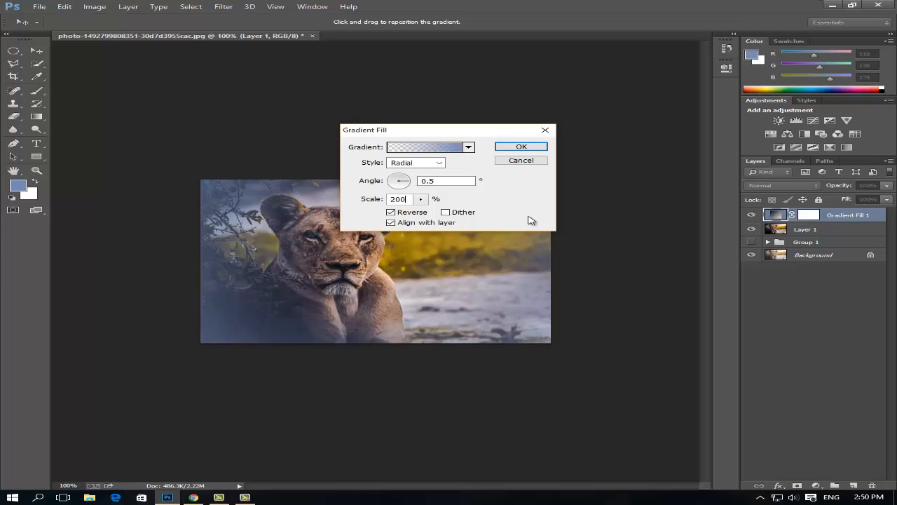
pyautogui.click(521, 148)
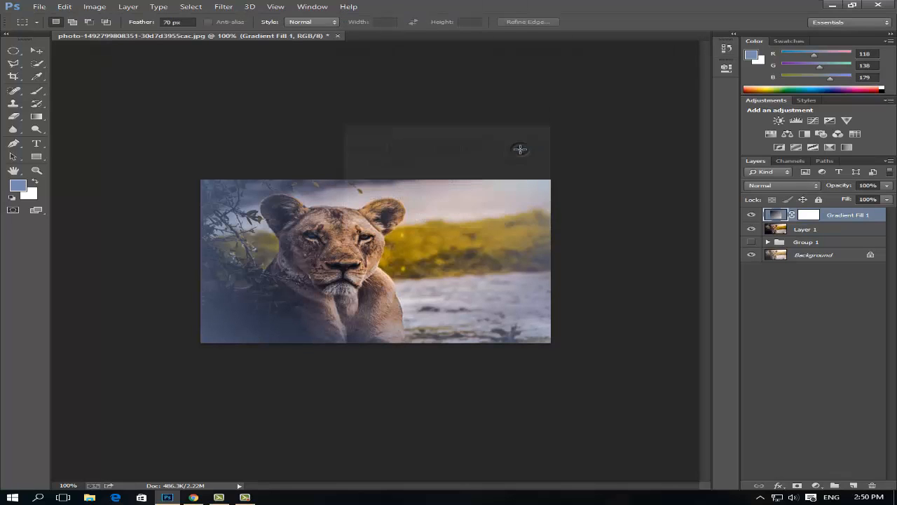
# - Set the Gradient Fill 1 layer's blend mode to Screen and its opacity to 52%
pyautogui.click(757, 186)
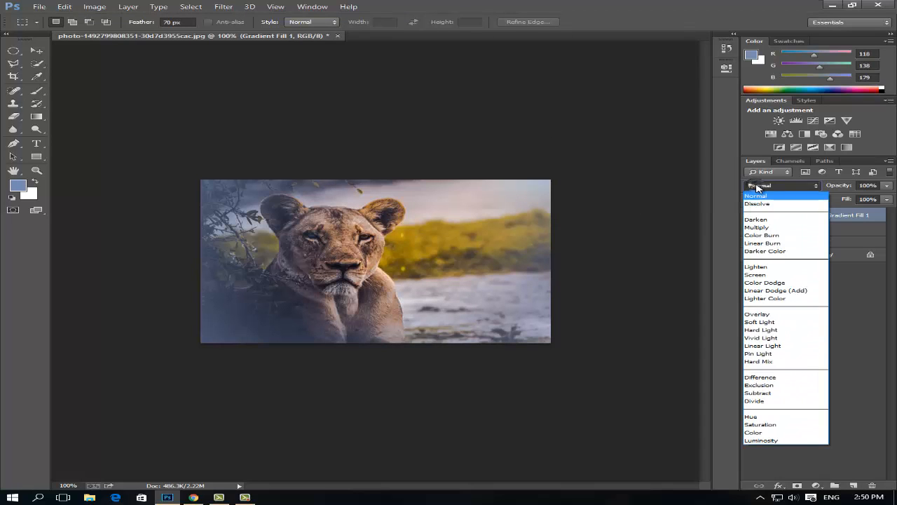
pyautogui.click(771, 278)
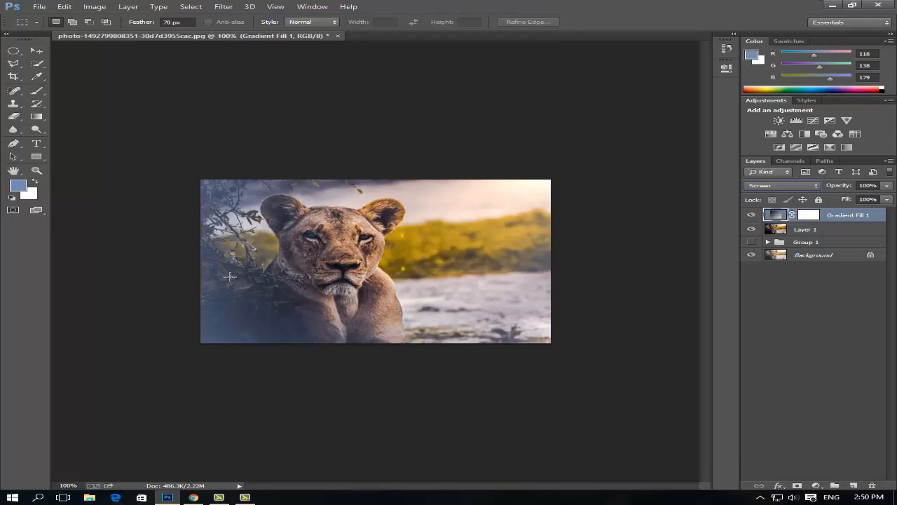
pyautogui.click(888, 187)
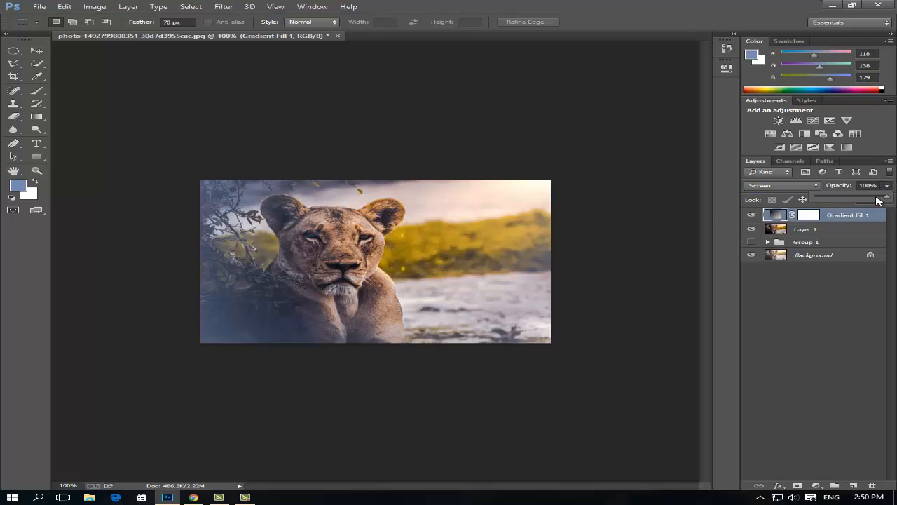
pyautogui.moveTo(886, 201); pyautogui.dragTo(856, 202)
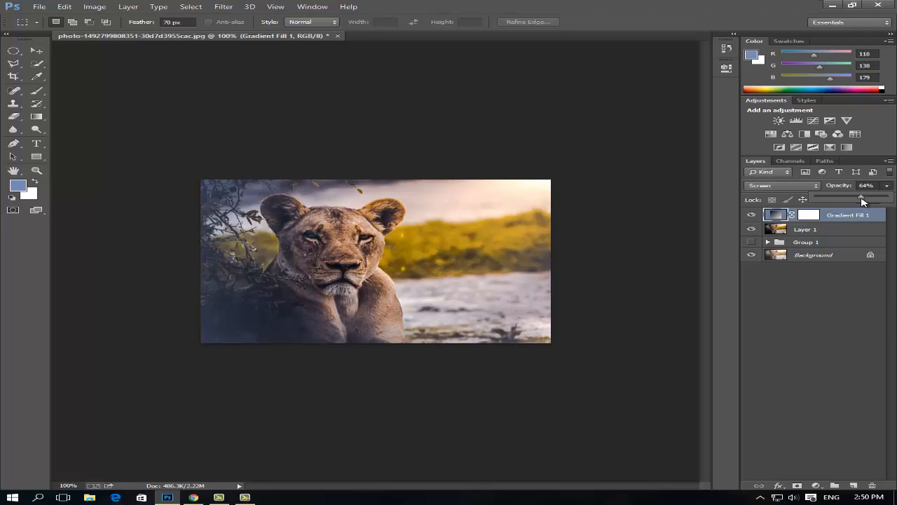
pyautogui.click(850, 201)
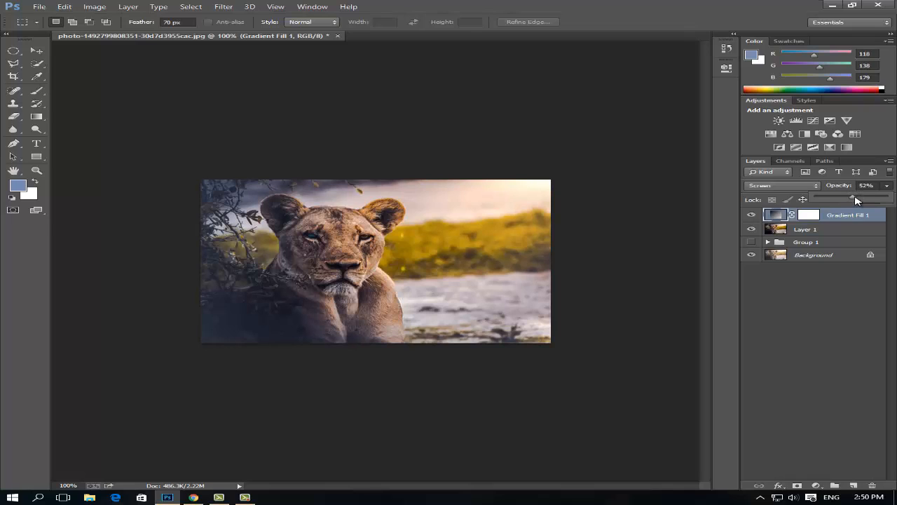
pyautogui.press('Return')
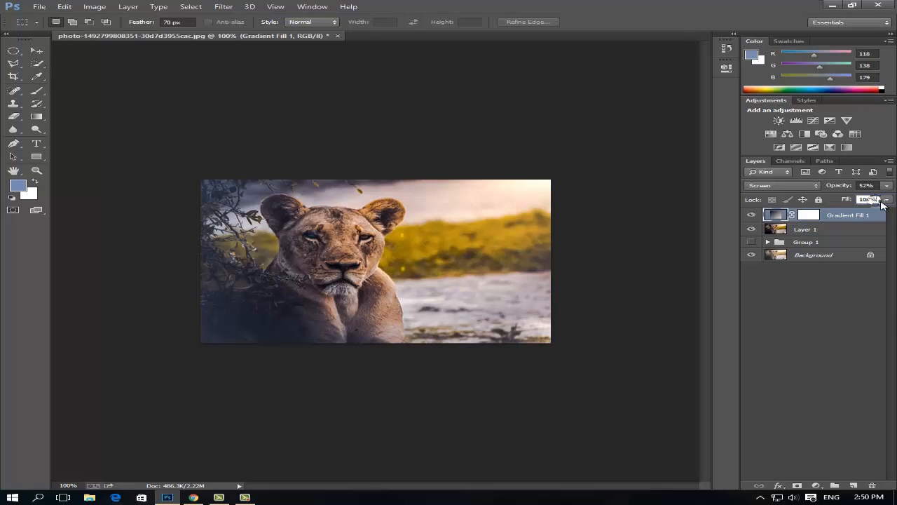
# - Reduce the Fill of Gradient Fill 1 to 82% and toggle the layer's visibility to compare the effect
pyautogui.click(886, 200)
pyautogui.moveTo(873, 212); pyautogui.dragTo(878, 213)
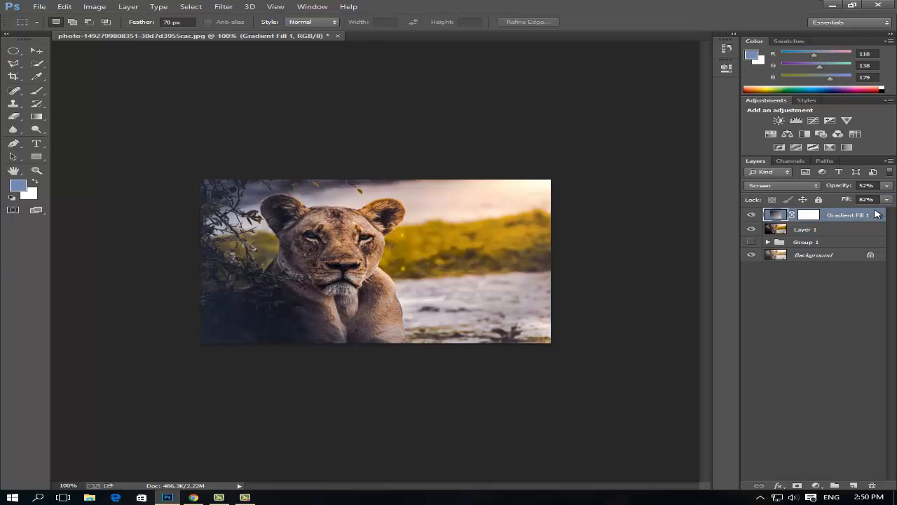
pyautogui.click(752, 217)
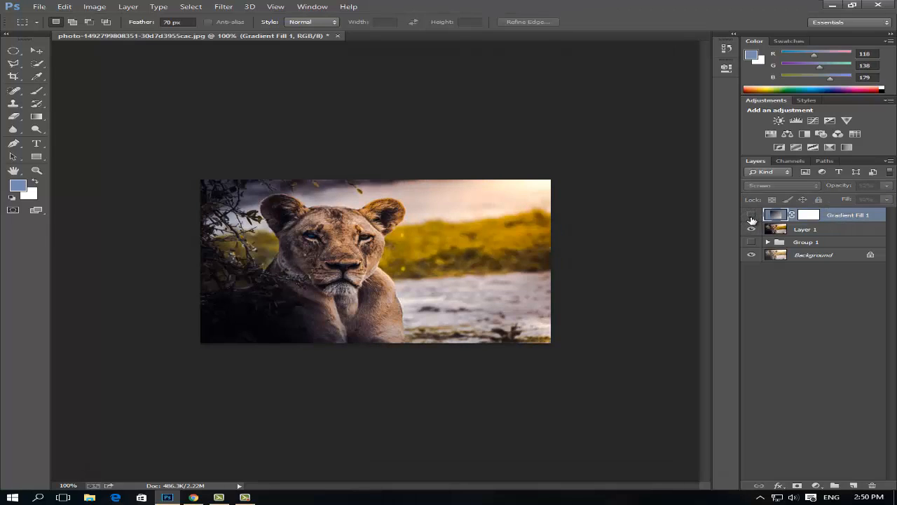
pyautogui.click(752, 217)
pyautogui.click(751, 218)
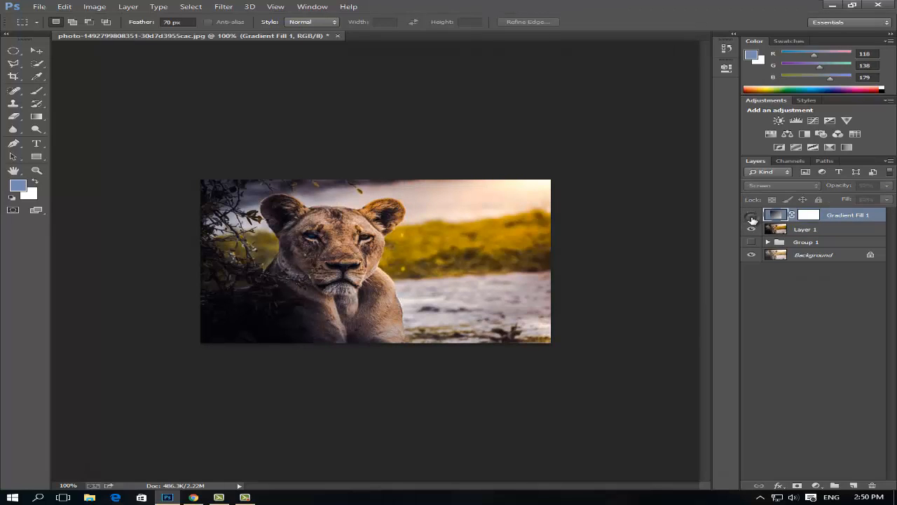
pyautogui.click(752, 218)
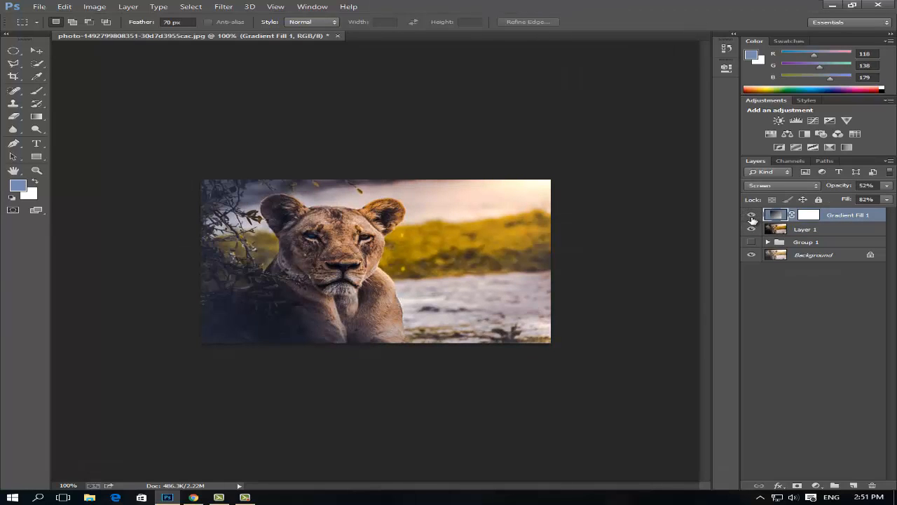
# - Set the Fill of Gradient Fill 1 to 66% and compare the image with and without the layer
pyautogui.click(887, 199)
pyautogui.moveTo(876, 211); pyautogui.dragTo(865, 212)
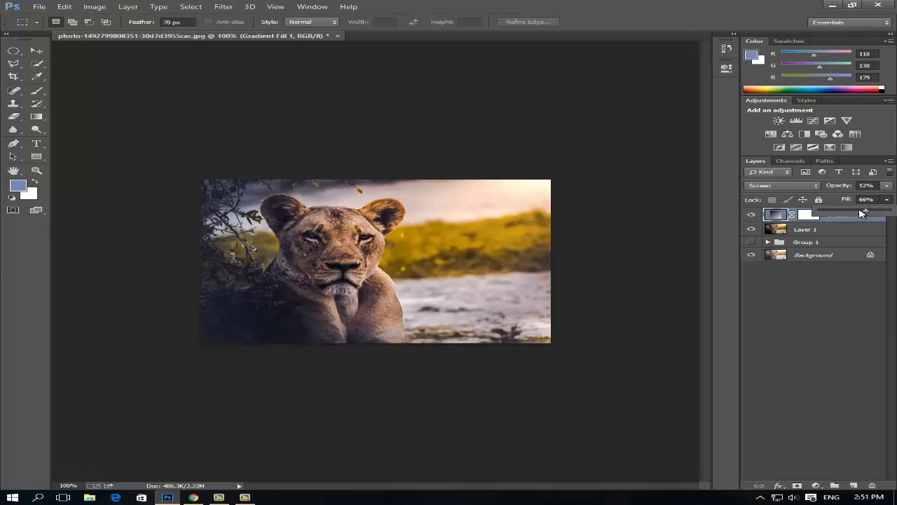
pyautogui.click(791, 301)
pyautogui.click(753, 215)
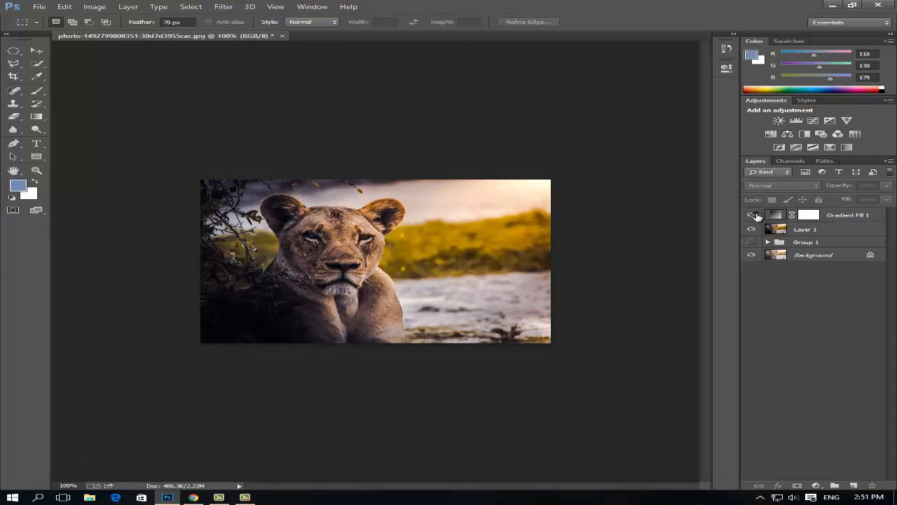
pyautogui.click(757, 216)
pyautogui.click(756, 216)
pyautogui.click(756, 216)
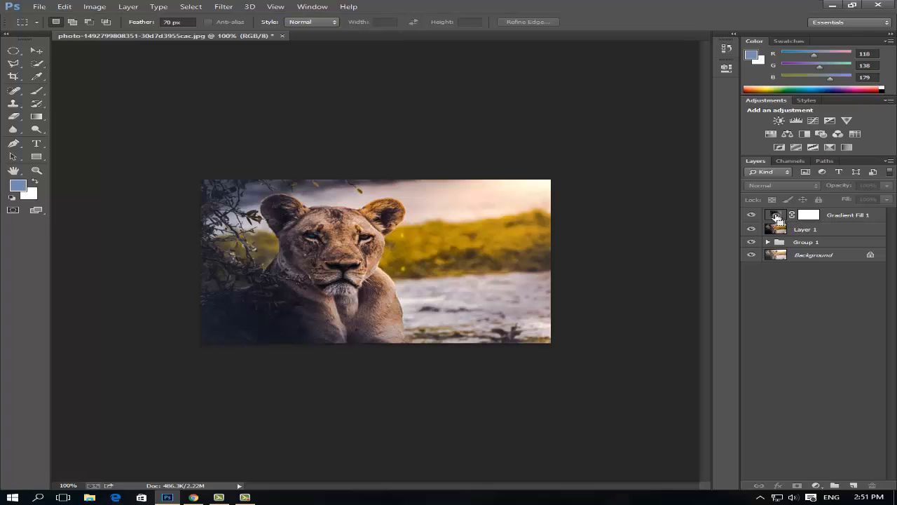
# - Load Layer 1's outline as a selection and stamp all visible layers into a new layer above Gradient Fill 1
pyautogui.keyDown('ctrl'); pyautogui.click(776, 229); pyautogui.keyUp('ctrl')
pyautogui.click(835, 216)
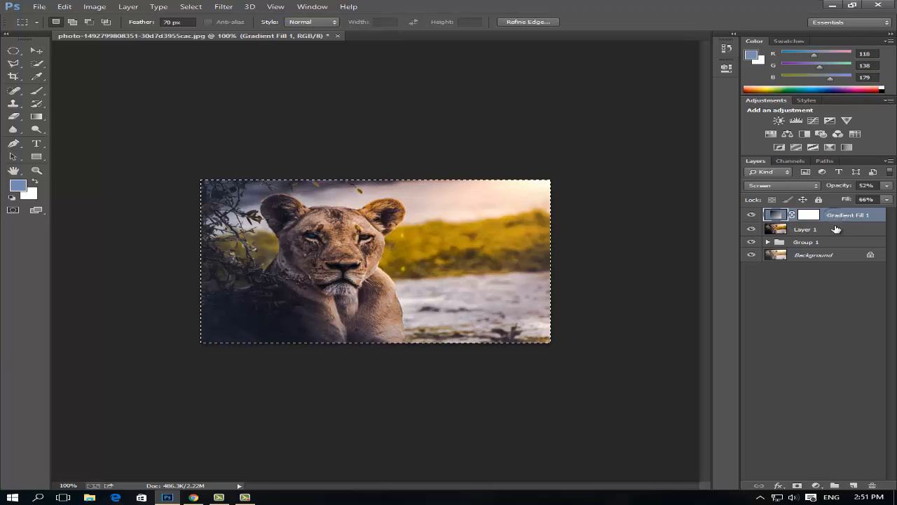
pyautogui.keyDown('shift'); pyautogui.click(837, 229); pyautogui.keyUp('shift')
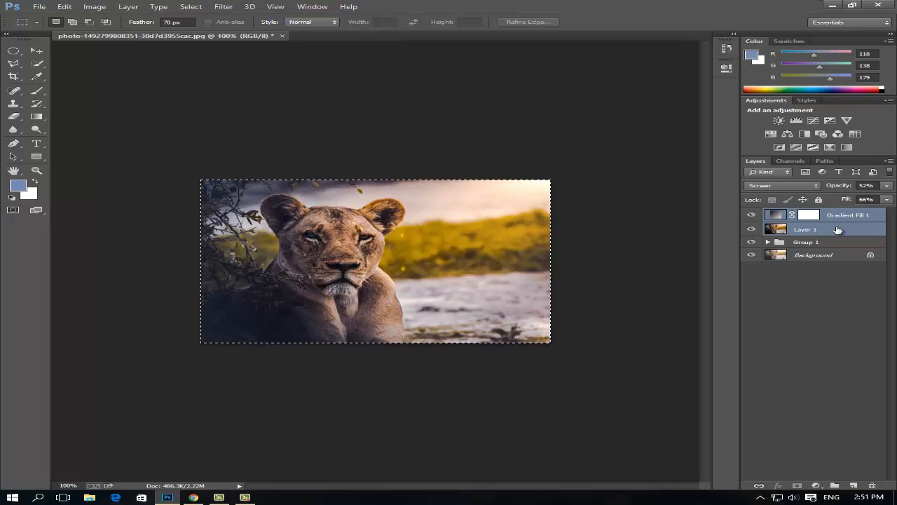
pyautogui.hotkey('ctrl', 'shift', 'alt', 'e')
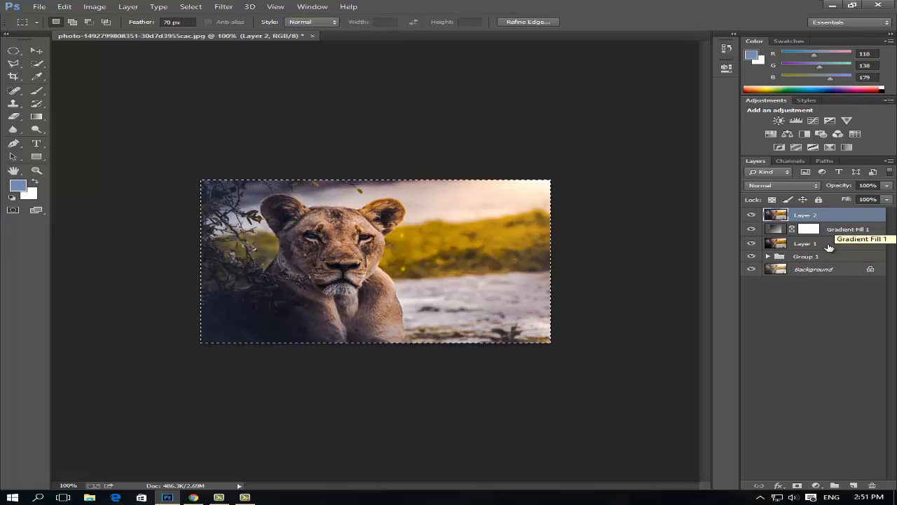
# - Group Gradient Fill 1 and Layer 1 below the merged layer, and make Layer 2 the active layer
pyautogui.click(851, 229)
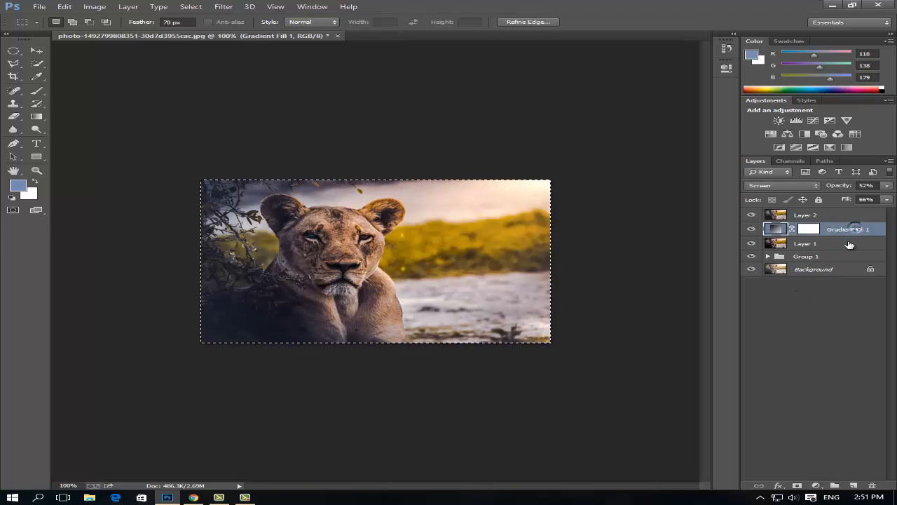
pyautogui.keyDown('shift'); pyautogui.click(844, 244); pyautogui.keyUp('shift')
pyautogui.hotkey('ctrl', 'g')
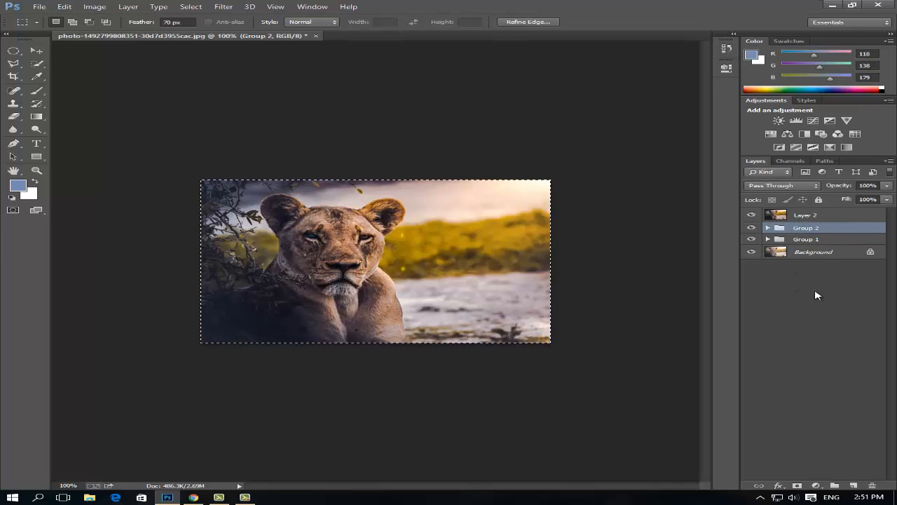
pyautogui.click(815, 292)
pyautogui.click(805, 219)
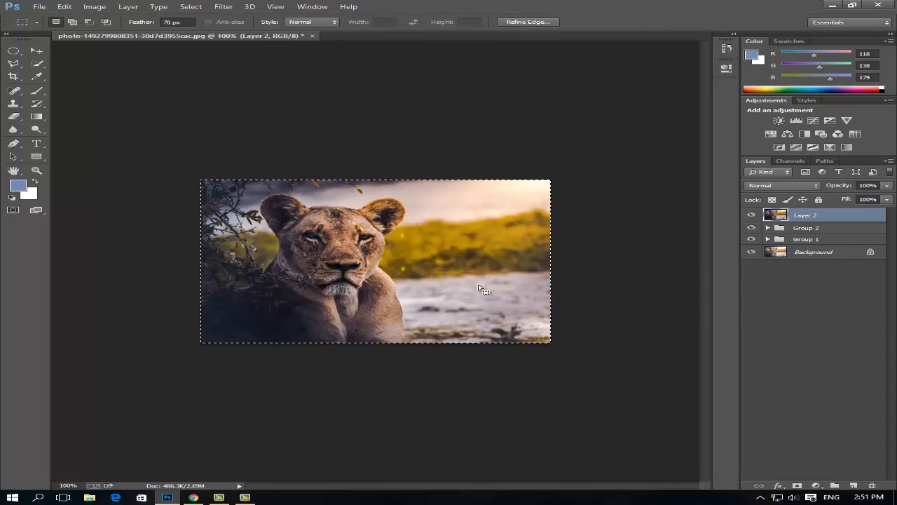
# - Hide and reshow Layer 2, Group 2 and Group 1 to compare the edited photo with the original background
pyautogui.click(752, 214)
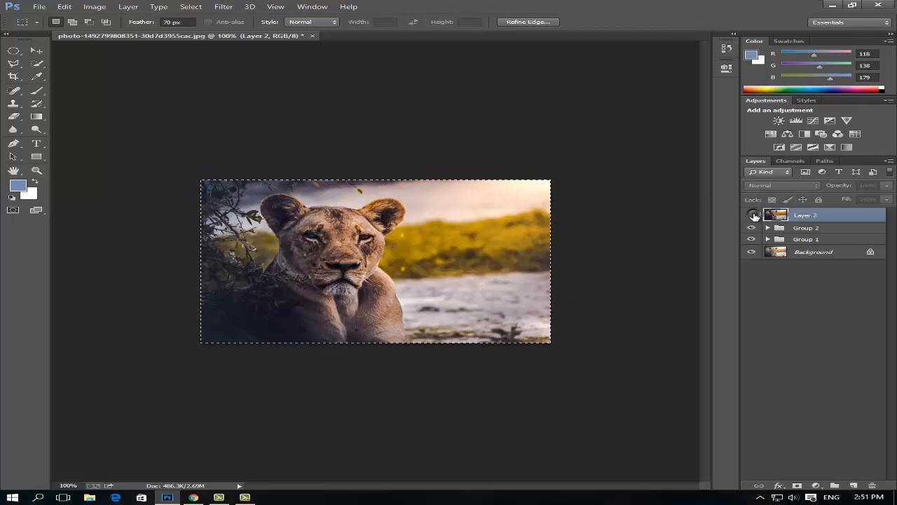
pyautogui.click(752, 227)
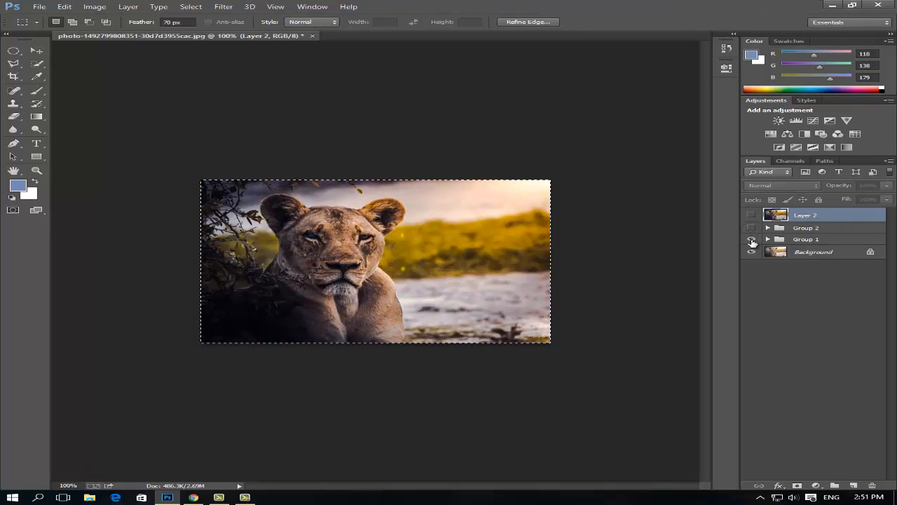
pyautogui.click(752, 240)
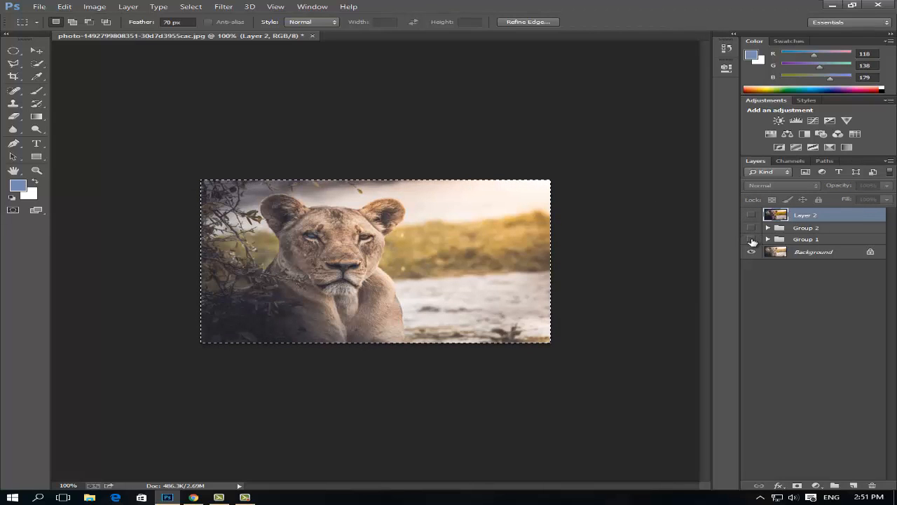
pyautogui.click(752, 227)
pyautogui.click(751, 214)
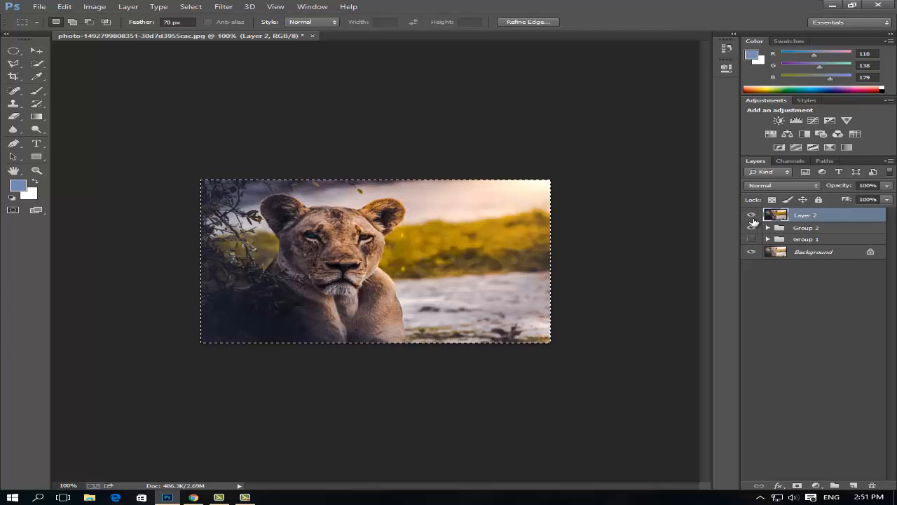
pyautogui.click(751, 239)
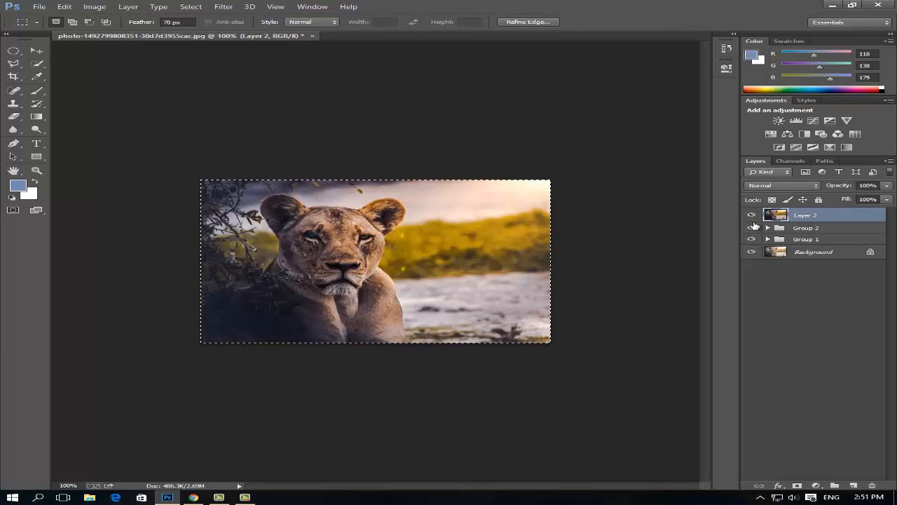
pyautogui.click(803, 307)
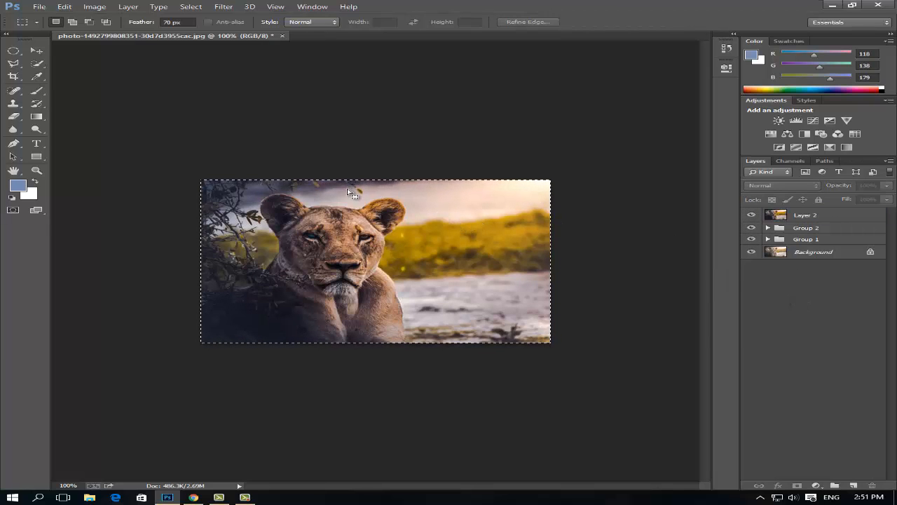
pyautogui.click(816, 485)
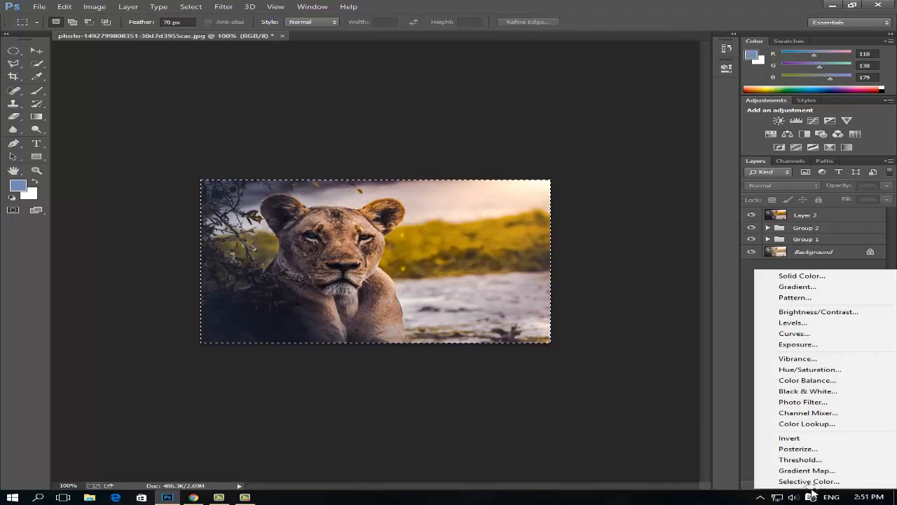
pyautogui.click(815, 449)
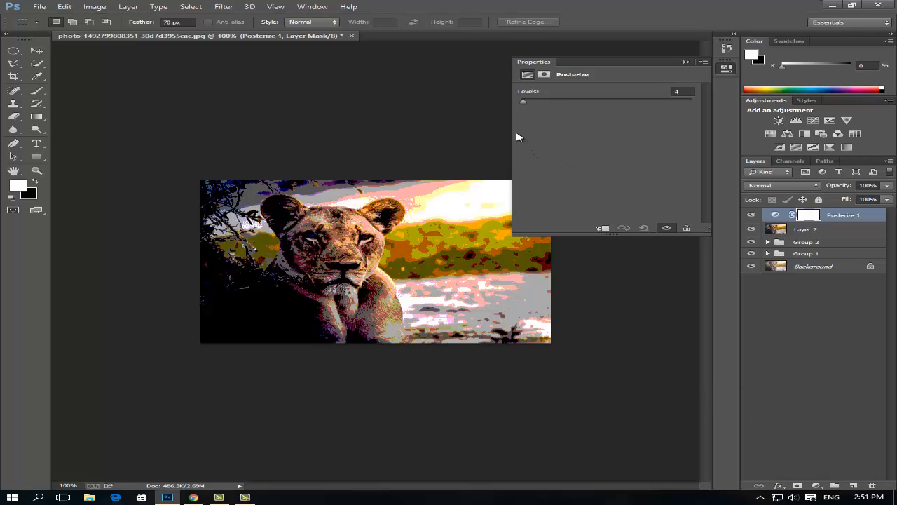
pyautogui.click(681, 91)
pyautogui.click(685, 62)
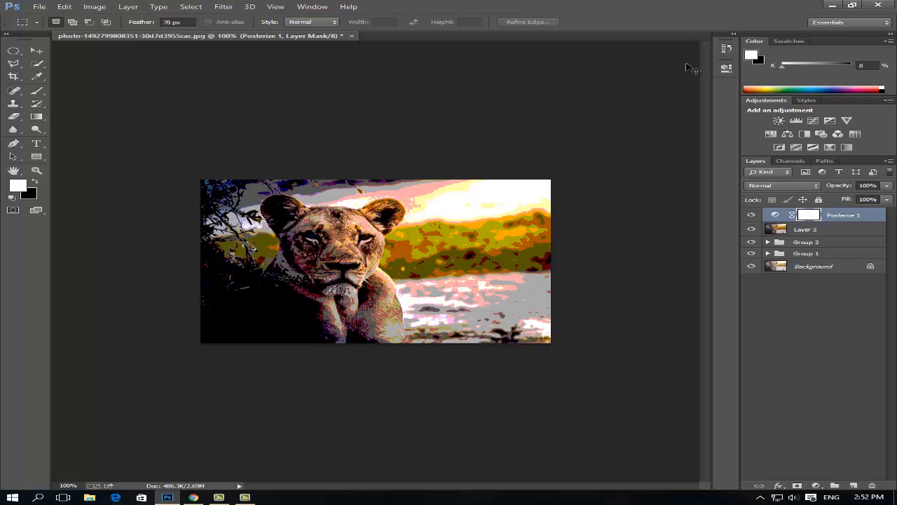
pyautogui.hotkey('ctrl', 'z')
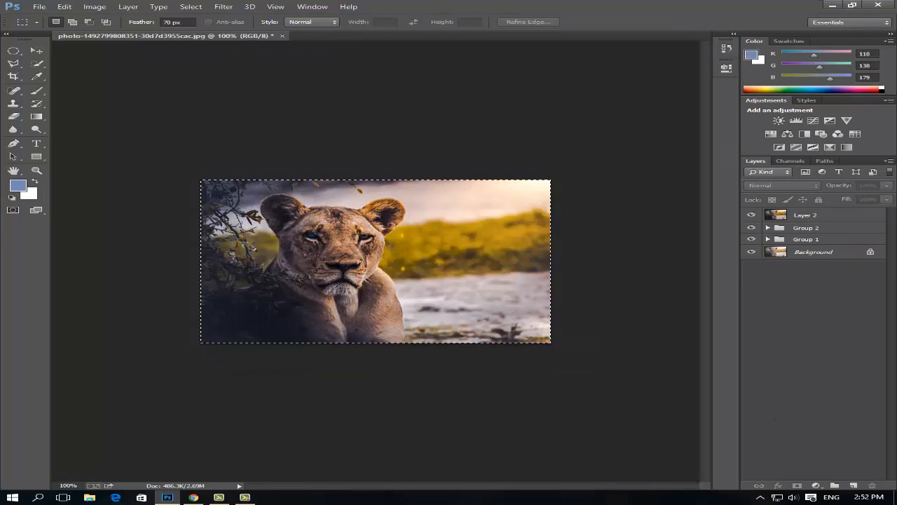
# - Add a Vibrance adjustment layer above Layer 2 and fine-tune its Vibrance amount, trying values between -93 and +9
pyautogui.click(816, 485)
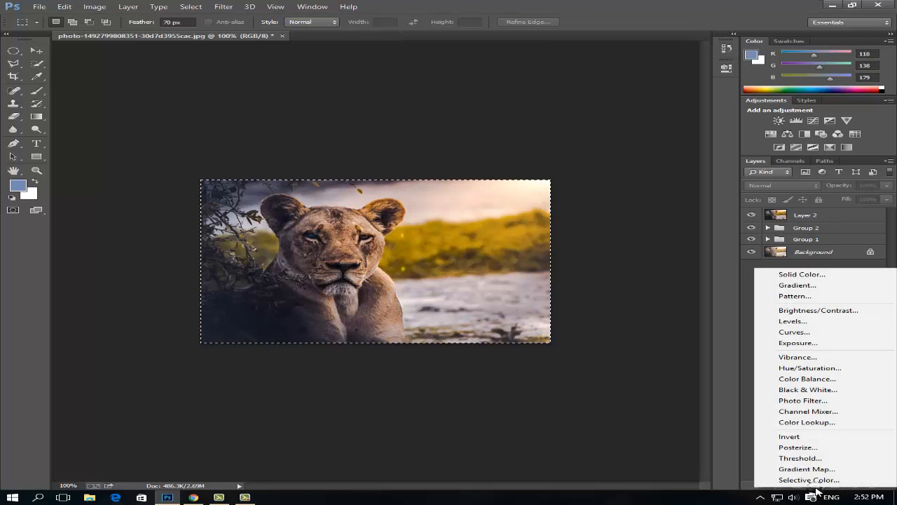
pyautogui.click(784, 357)
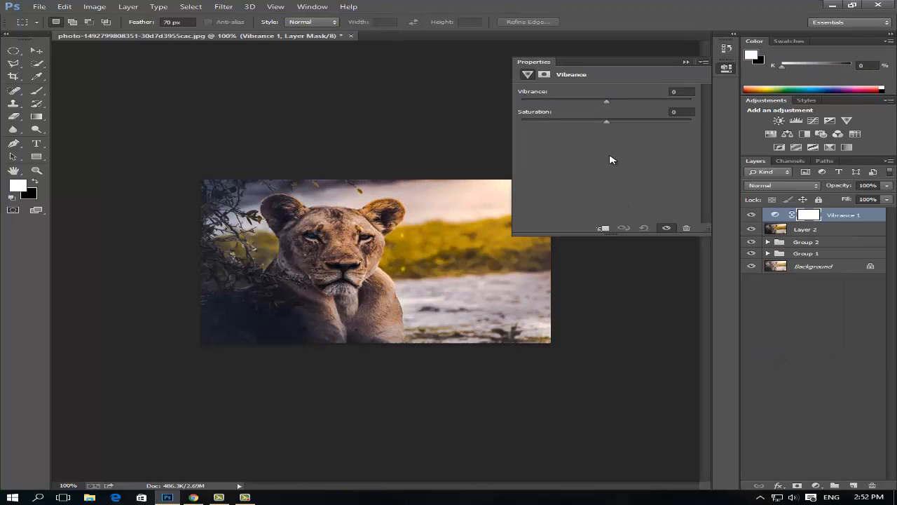
pyautogui.moveTo(607, 101); pyautogui.dragTo(528, 107)
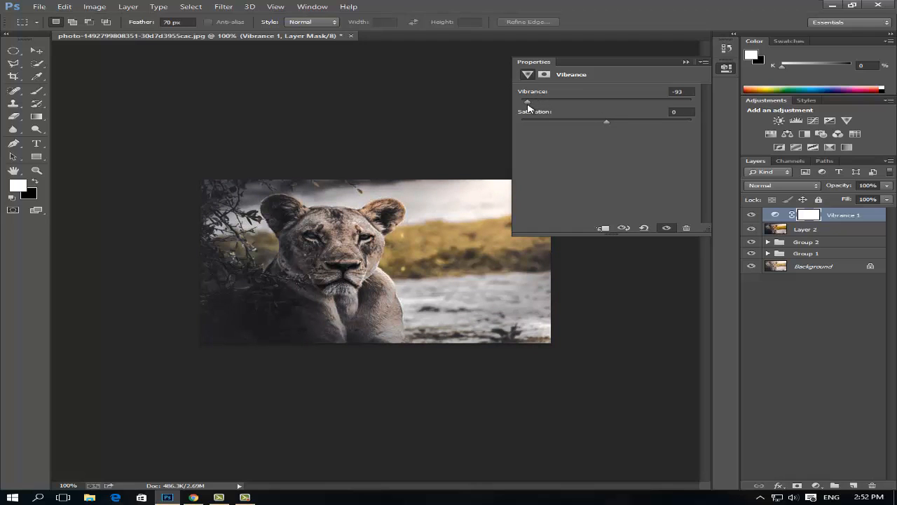
pyautogui.moveTo(529, 108); pyautogui.dragTo(611, 114)
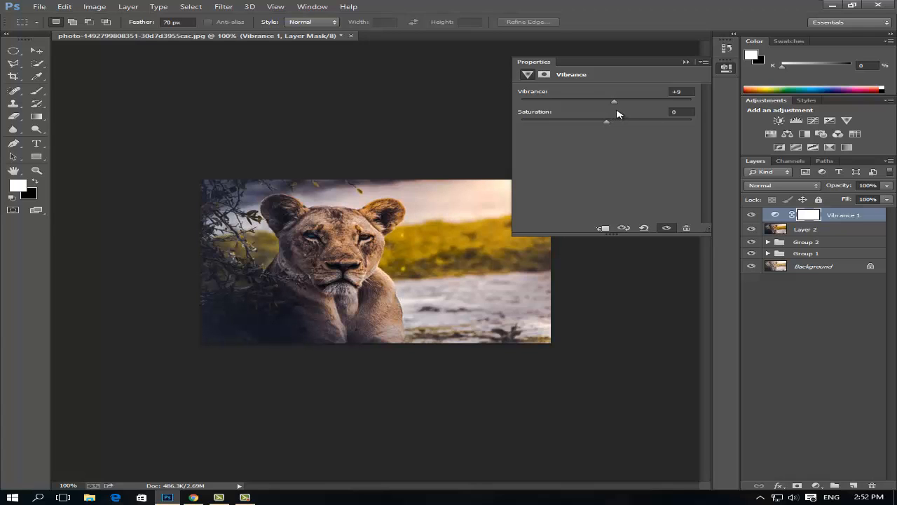
pyautogui.moveTo(608, 105); pyautogui.dragTo(610, 107)
pyautogui.click(686, 61)
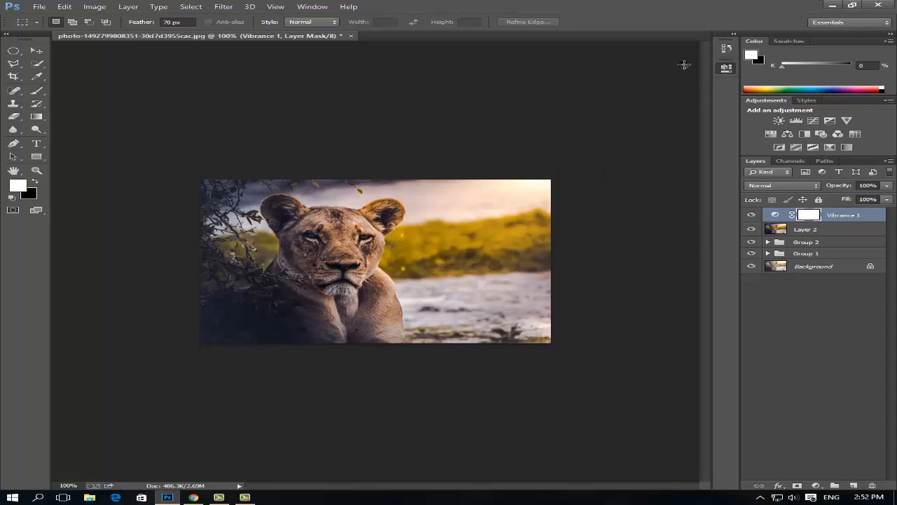
# - Add a Pattern fill layer above Vibrance 1 using the light grey paper-like texture, and adjust the pattern's scale
pyautogui.click(816, 485)
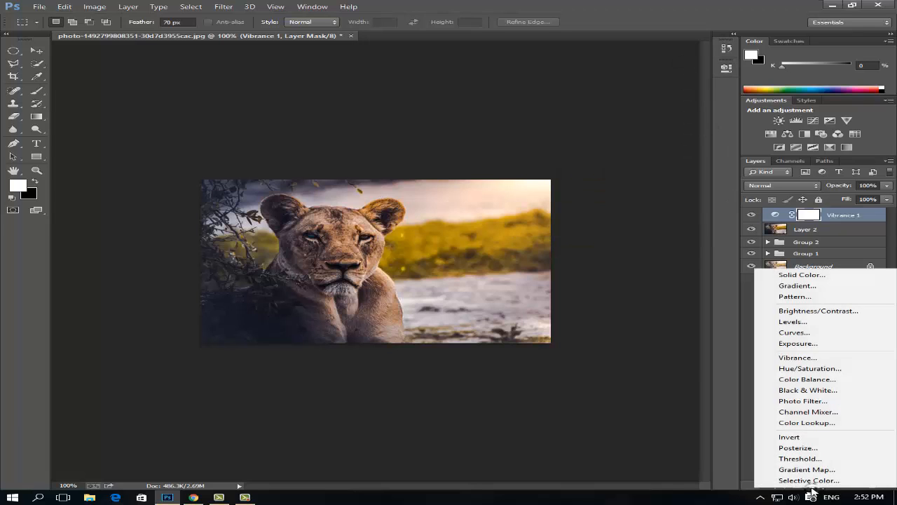
pyautogui.click(795, 296)
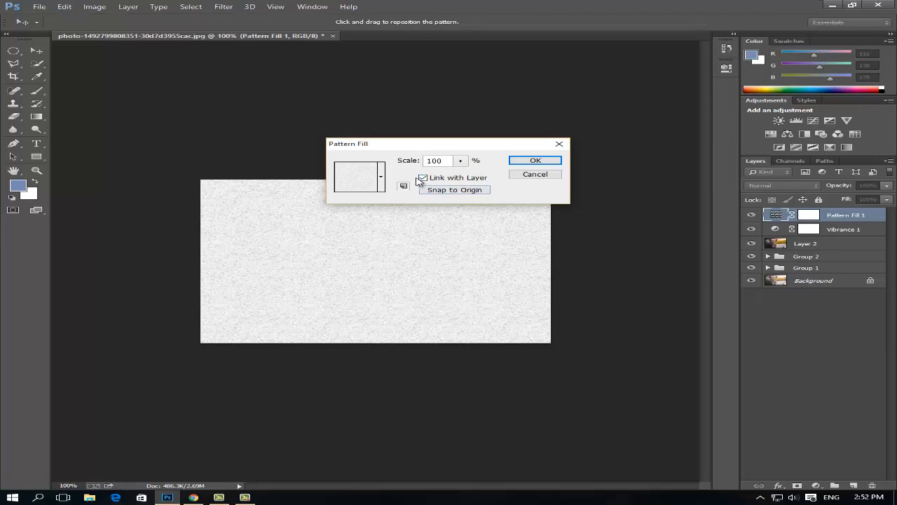
pyautogui.moveTo(462, 161); pyautogui.dragTo(526, 157)
pyautogui.click(530, 160)
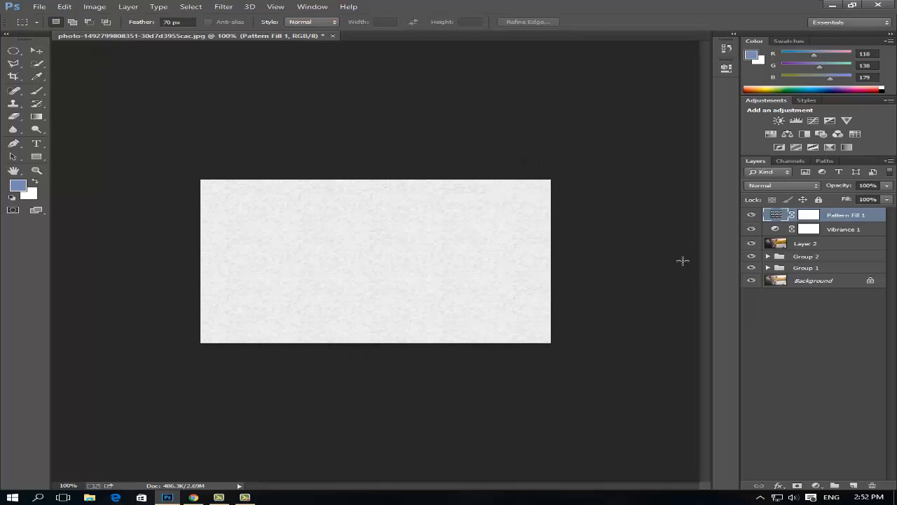
# - Blend the Pattern Fill 1 layer in Screen mode and lower its opacity to 22%
pyautogui.click(771, 185)
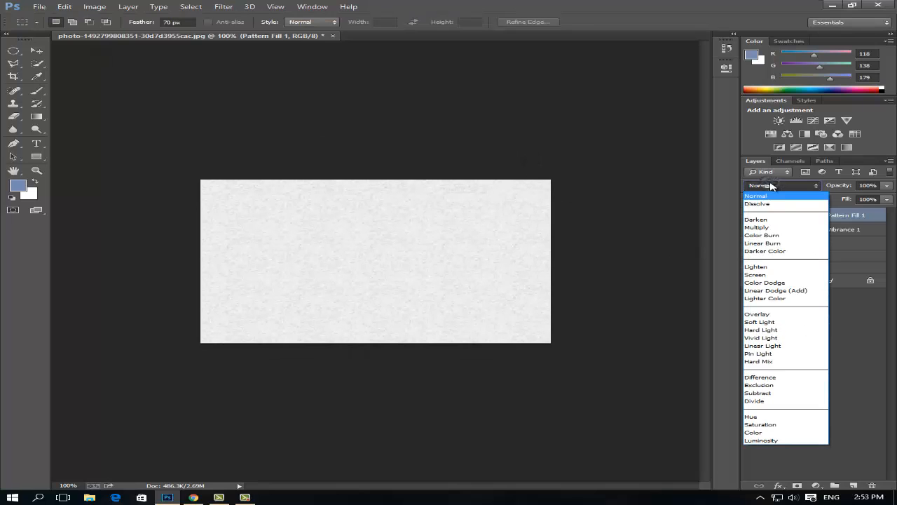
pyautogui.click(772, 276)
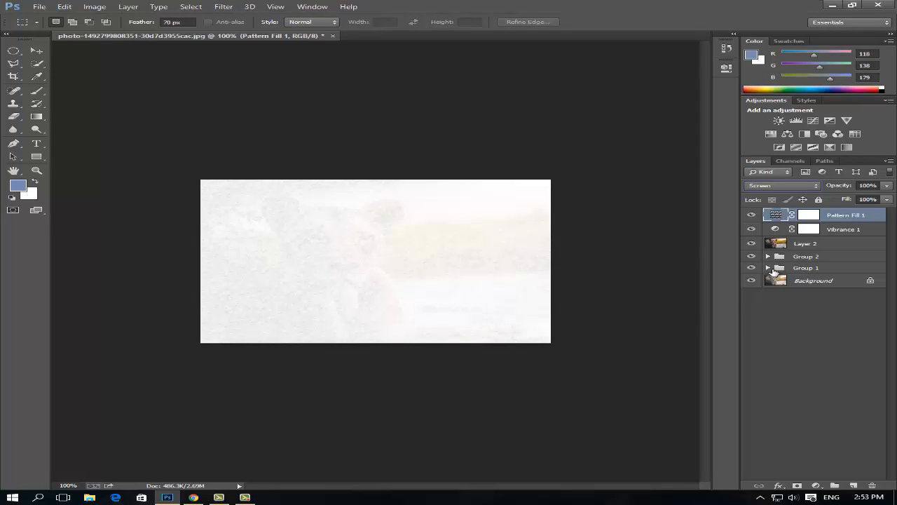
pyautogui.moveTo(887, 187); pyautogui.dragTo(836, 201)
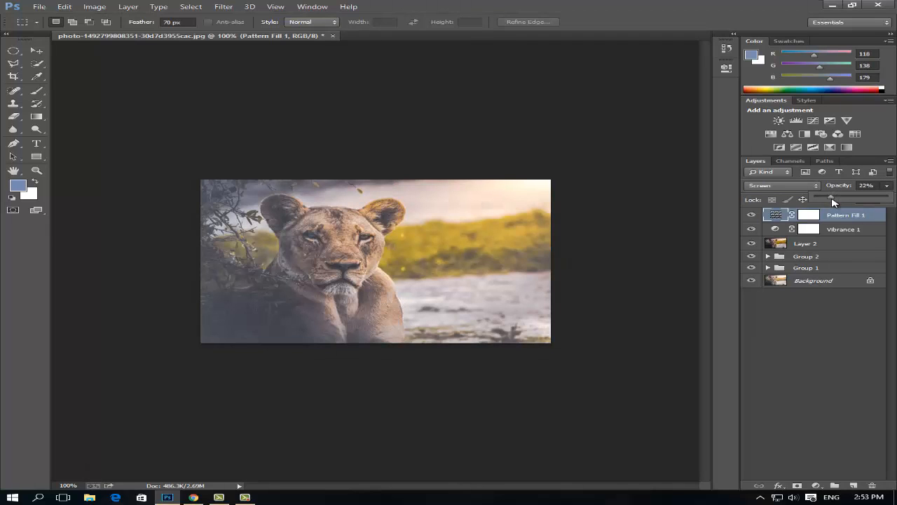
pyautogui.click(868, 309)
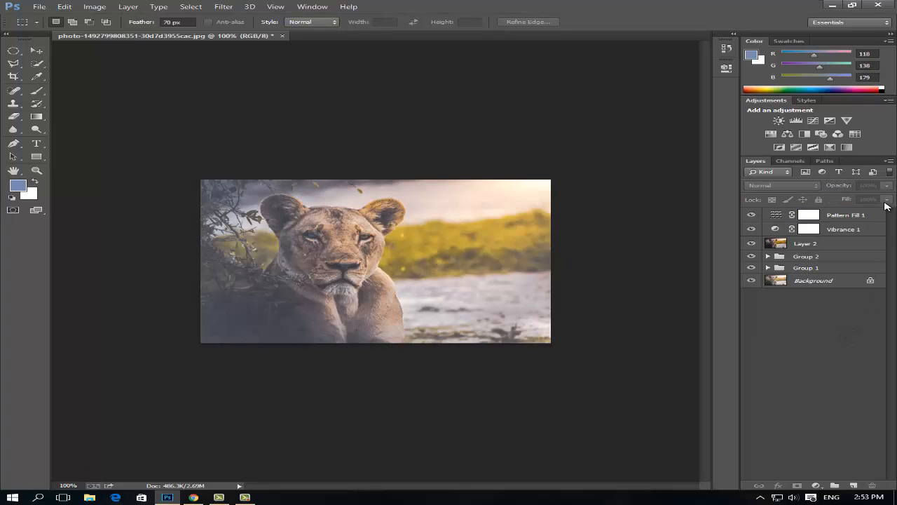
# - Reduce the fill amount of the Pattern Fill 1 layer to 53%
pyautogui.click(810, 215)
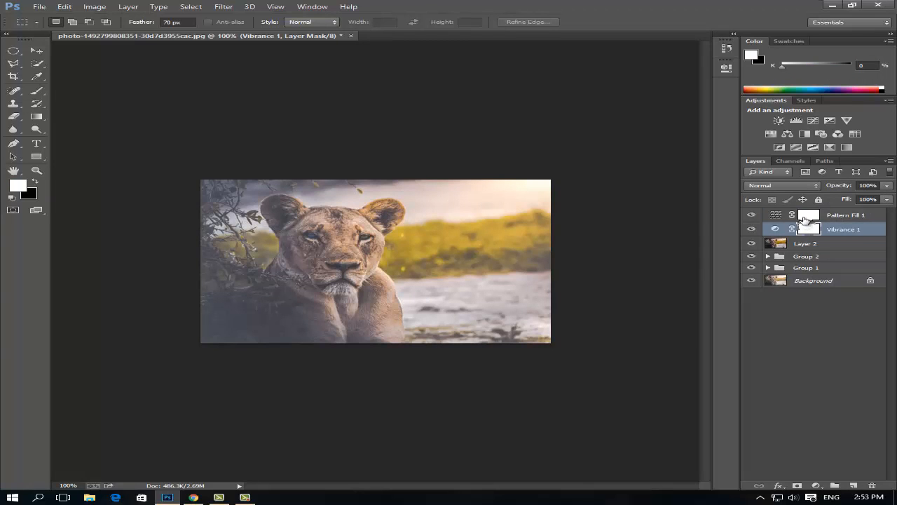
pyautogui.click(887, 199)
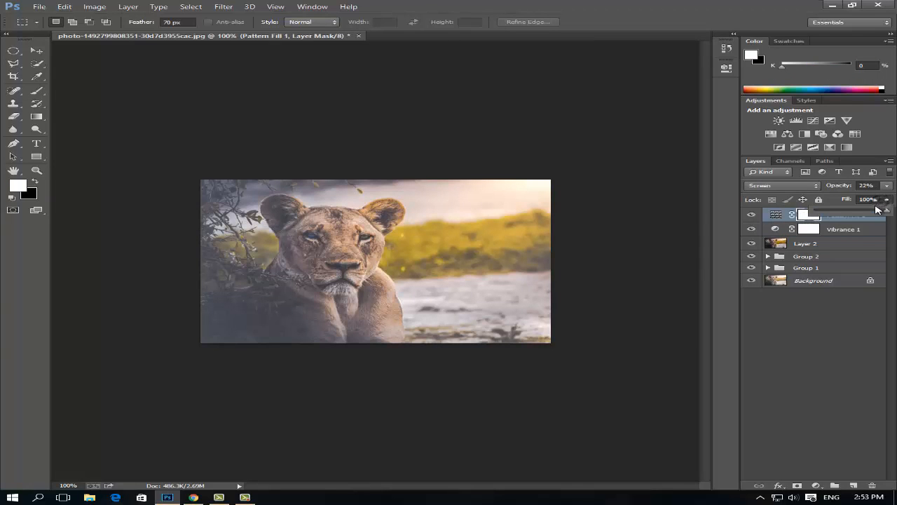
pyautogui.moveTo(887, 211); pyautogui.dragTo(853, 215)
pyautogui.click(842, 316)
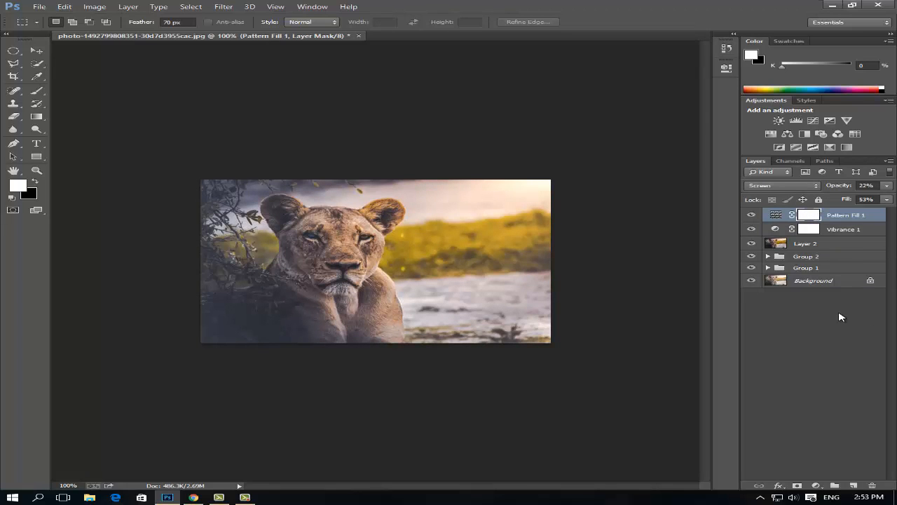
# - Select Pattern Fill 1, Vibrance 1 and Layer 2, and stamp all visible layers into a new layer above them
pyautogui.keyDown('shift'); pyautogui.click(841, 231); pyautogui.keyUp('shift')
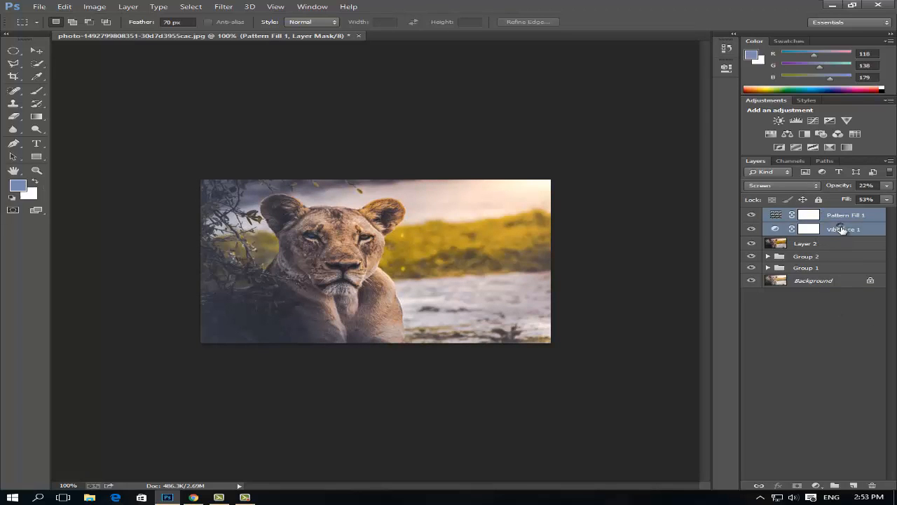
pyautogui.keyDown('shift'); pyautogui.click(838, 245); pyautogui.keyUp('shift')
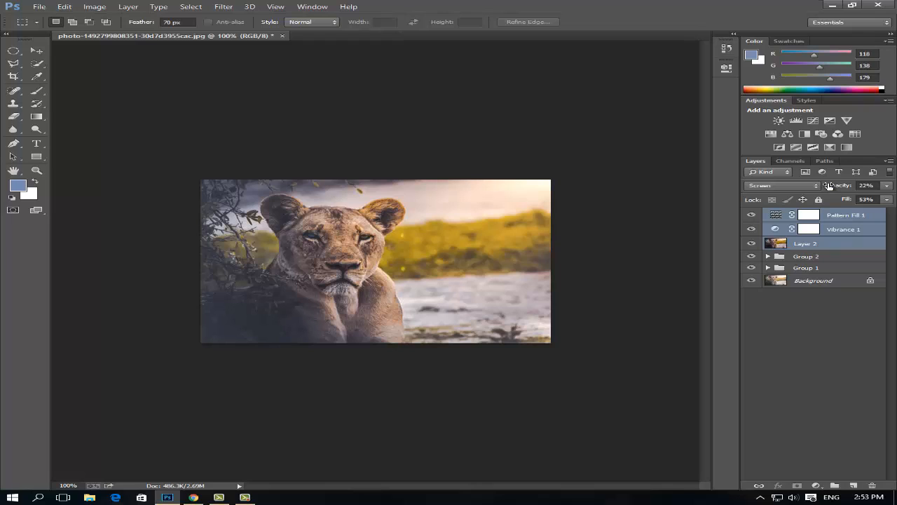
pyautogui.hotkey('ctrl', 'alt', 'shift', 'e')
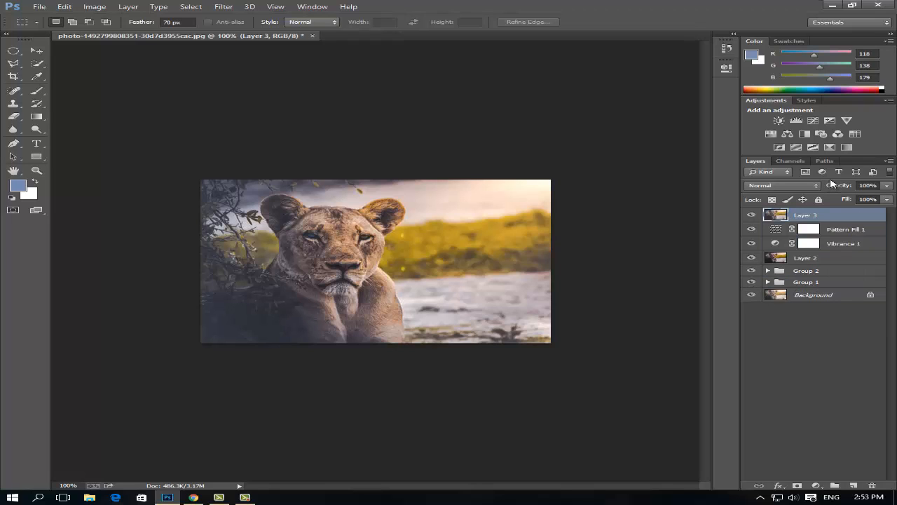
# - Group Pattern Fill 1, Vibrance 1 and Layer 2 below the stamped layer, and make Layer 3 the active layer
pyautogui.click(832, 228)
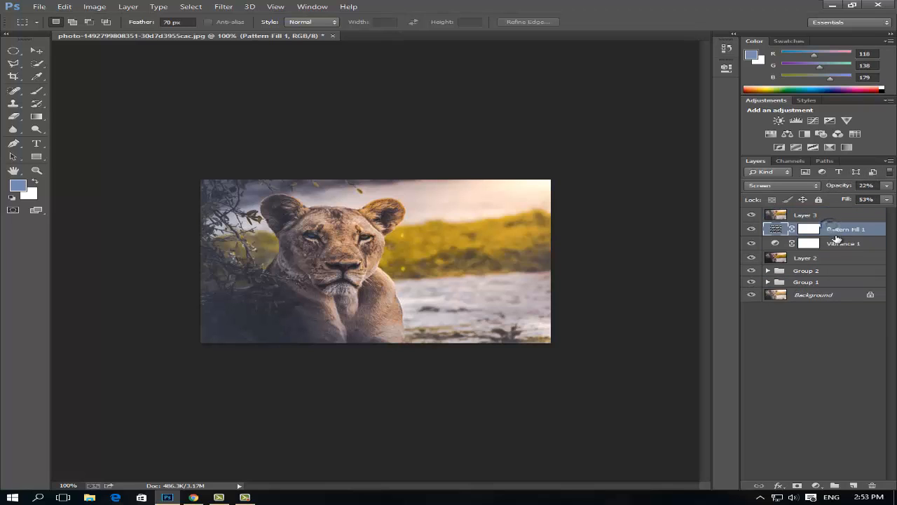
pyautogui.keyDown('shift'); pyautogui.click(835, 242); pyautogui.keyUp('shift')
pyautogui.keyDown('shift'); pyautogui.click(835, 260); pyautogui.keyUp('shift')
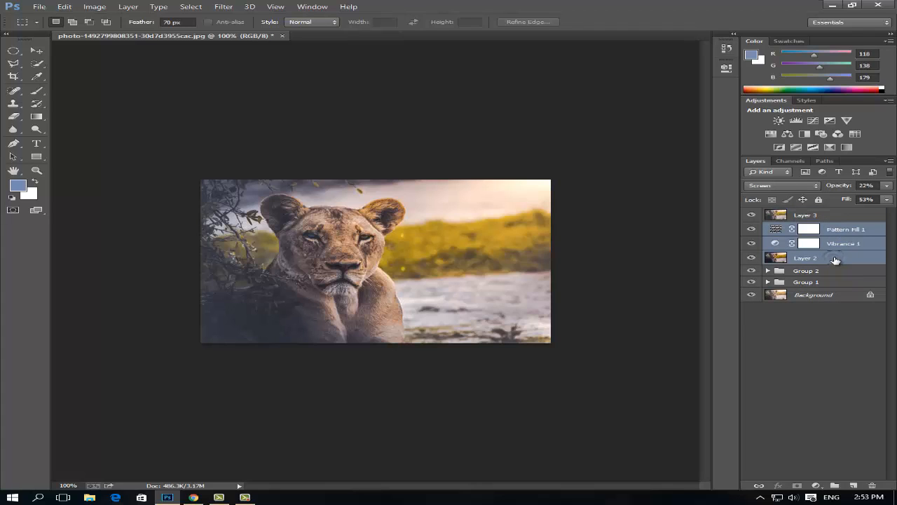
pyautogui.hotkey('ctrl', 'g')
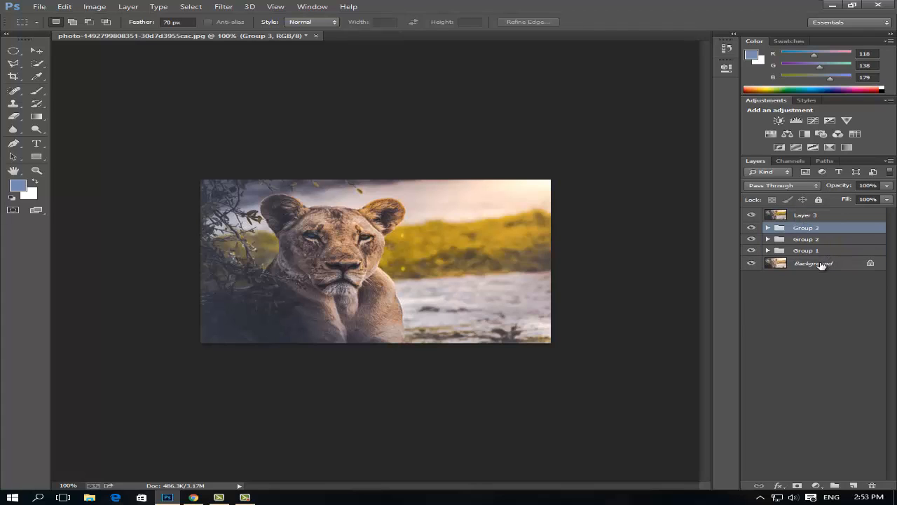
pyautogui.click(780, 293)
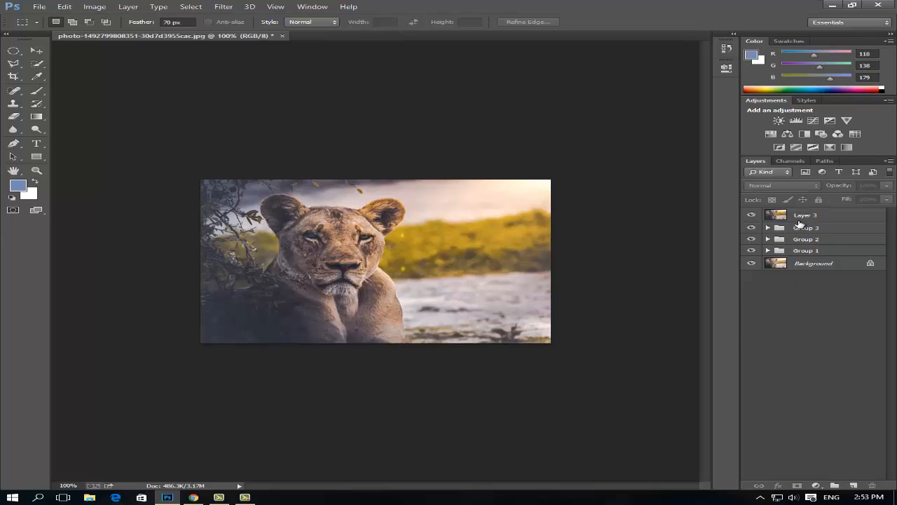
pyautogui.click(801, 221)
# - Hide and reshow Groups 1 to 3 and Layer 3 to compare the edited photo with the original background
pyautogui.click(751, 227)
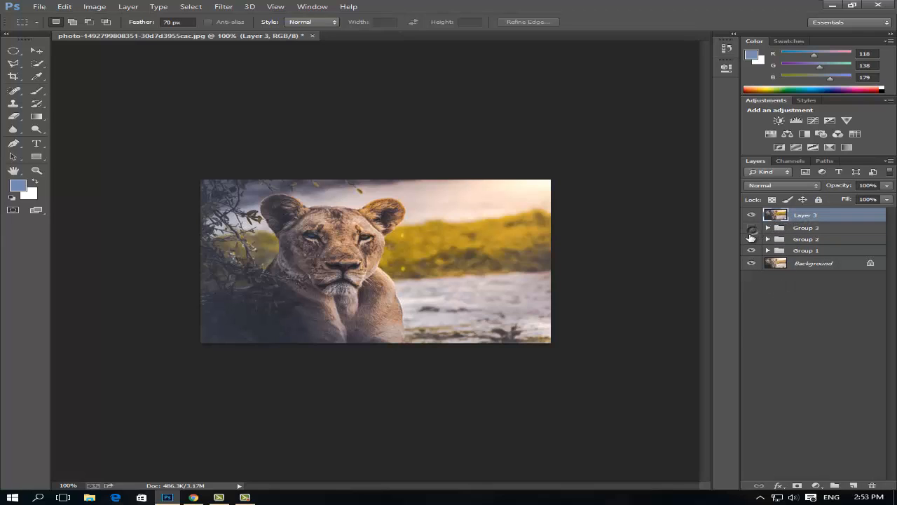
pyautogui.click(751, 239)
pyautogui.click(752, 251)
pyautogui.click(752, 215)
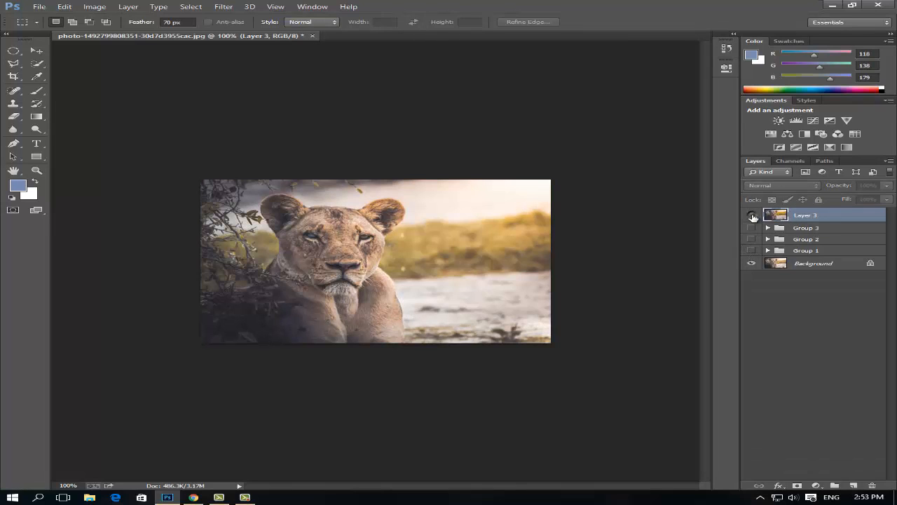
pyautogui.click(752, 215)
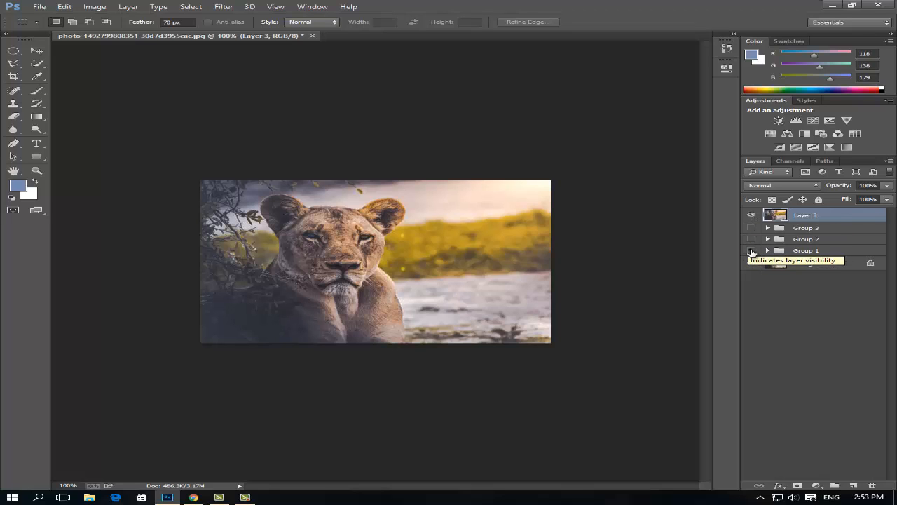
pyautogui.moveTo(752, 252); pyautogui.dragTo(751, 228)
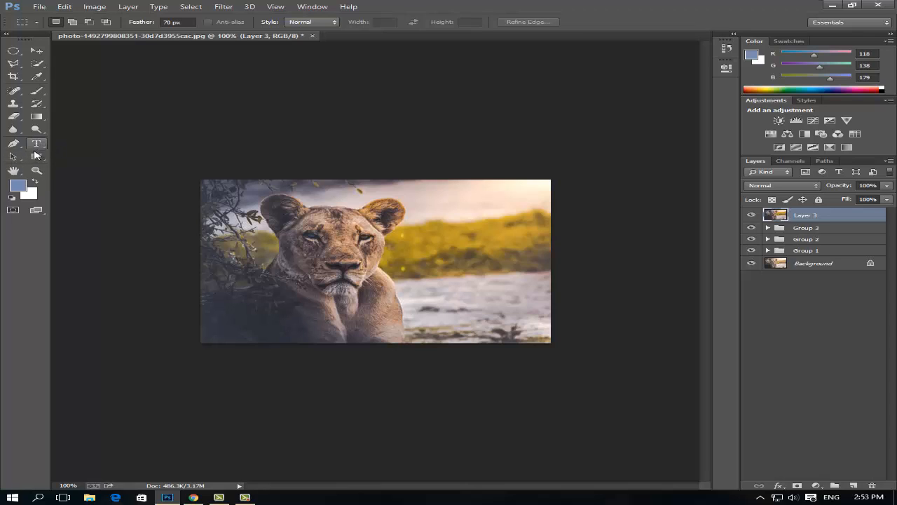
# - Create a new layer above Layer 3 and draw a short vertical blue-to-white linear gradient from the photo's upper edge
pyautogui.click(853, 485)
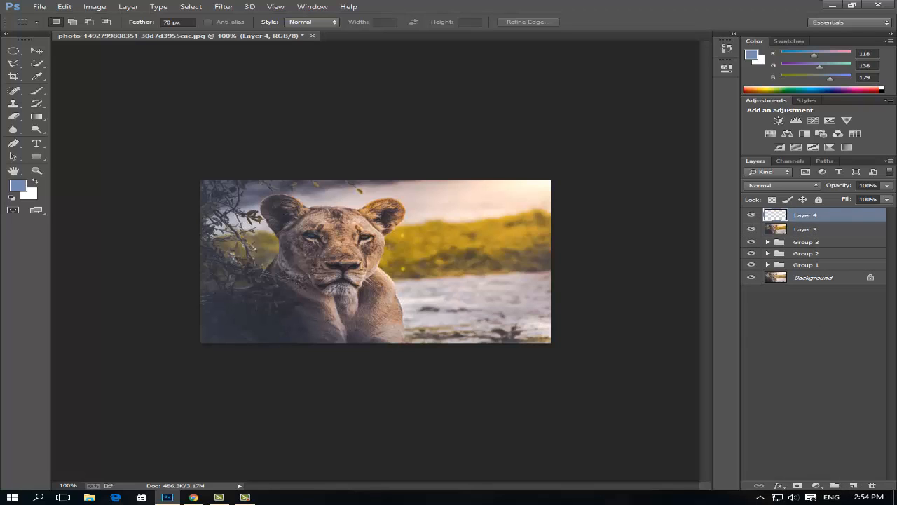
pyautogui.click(37, 118)
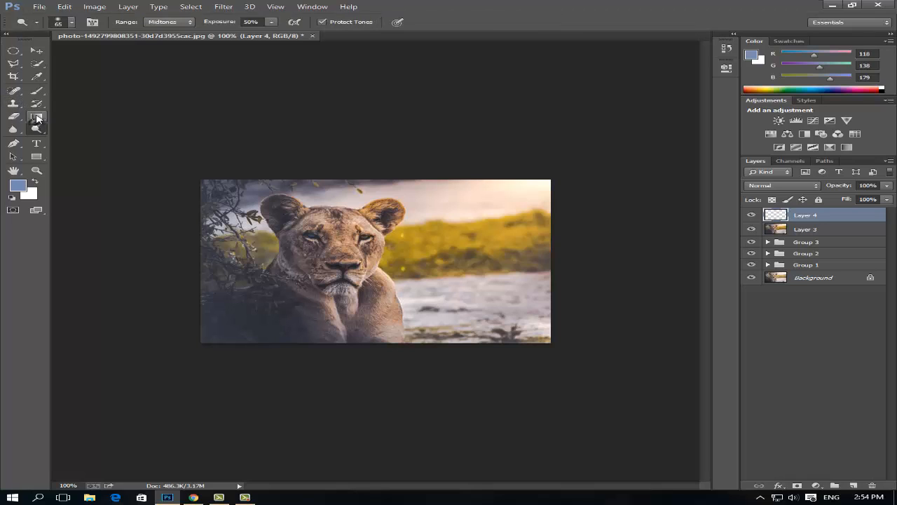
pyautogui.click(37, 117)
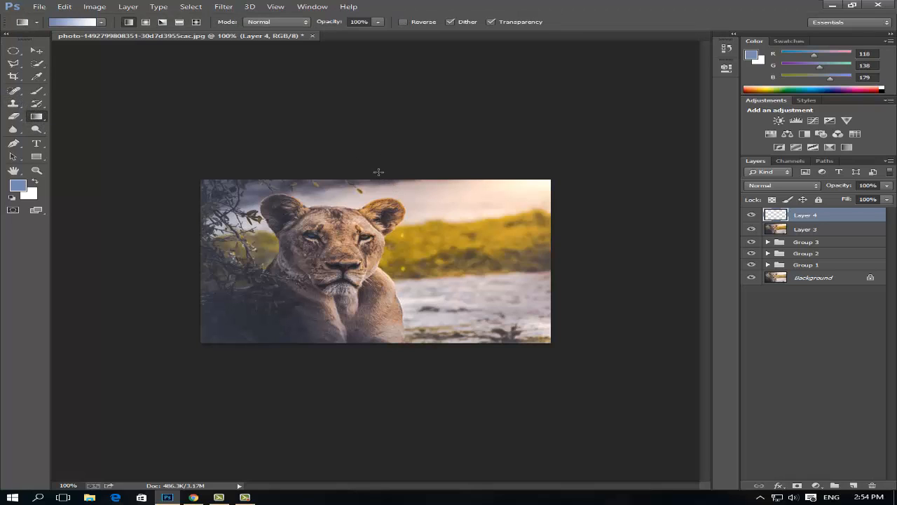
pyautogui.moveTo(379, 178); pyautogui.dragTo(378, 220)
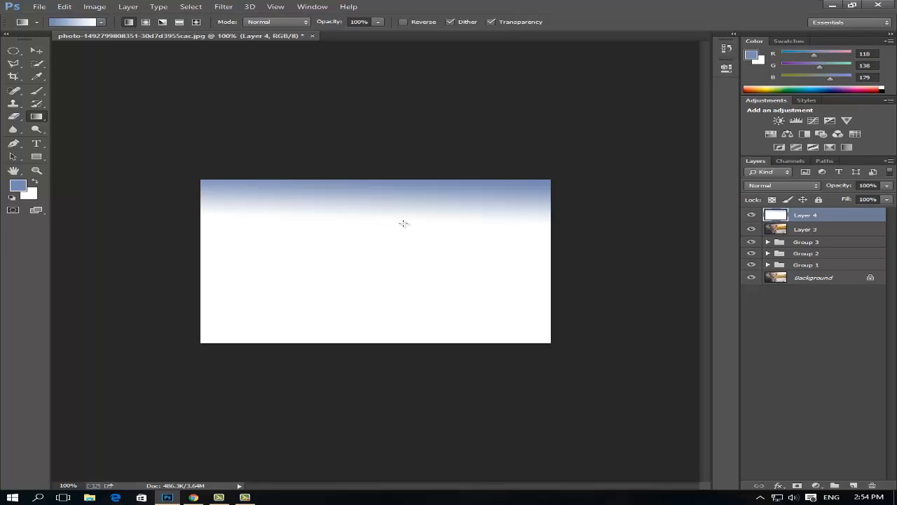
# - Blend the gradient layer in Screen mode and lower its opacity to 10%
pyautogui.hotkey('alt', 'shift', 's')
pyautogui.click(886, 186)
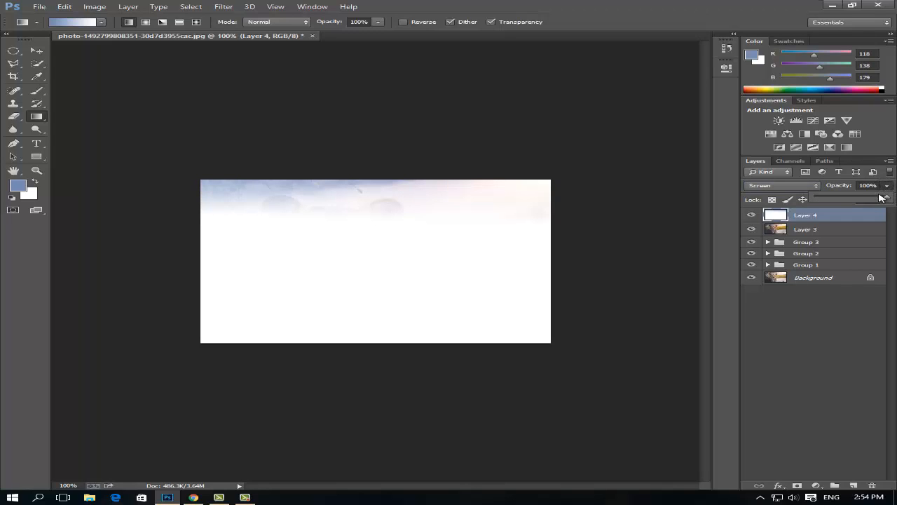
pyautogui.moveTo(848, 203); pyautogui.dragTo(823, 203)
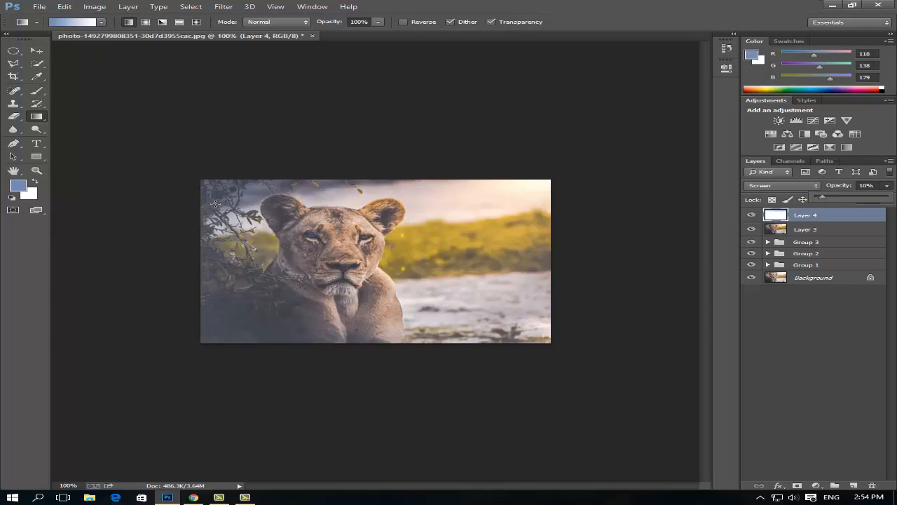
# - Change the foreground colour to near-white #fdfdfd and refill Layer 4 with the white gradient
pyautogui.click(15, 189)
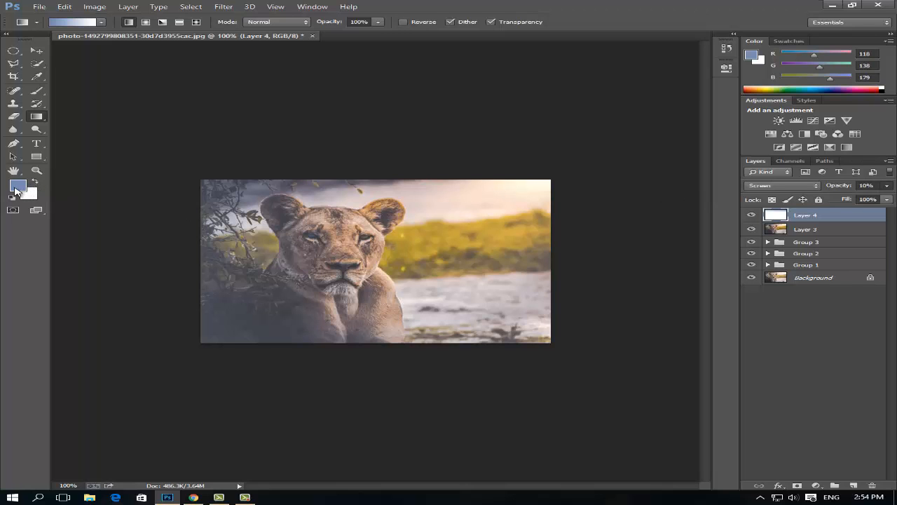
pyautogui.click(15, 189)
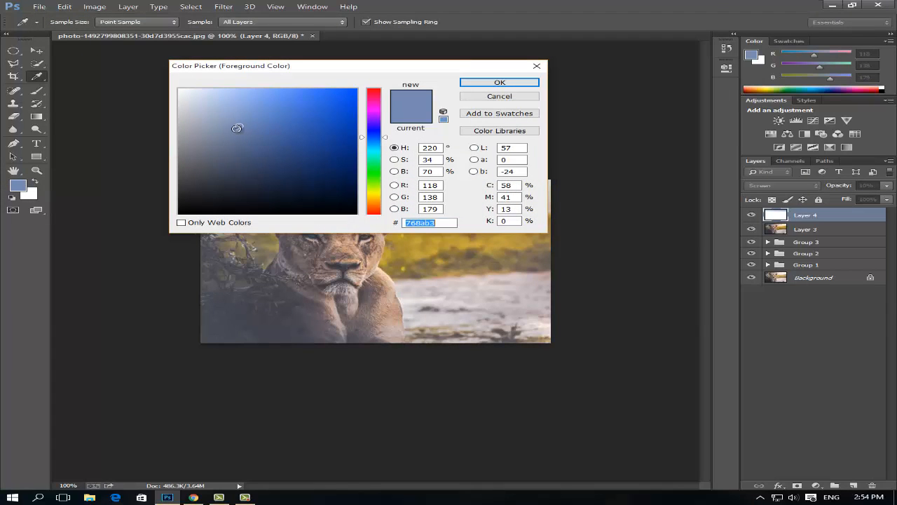
pyautogui.moveTo(237, 128)
pyautogui.mouseDown()
pyautogui.moveTo(200, 115)
pyautogui.moveTo(179, 89)
pyautogui.mouseUp()
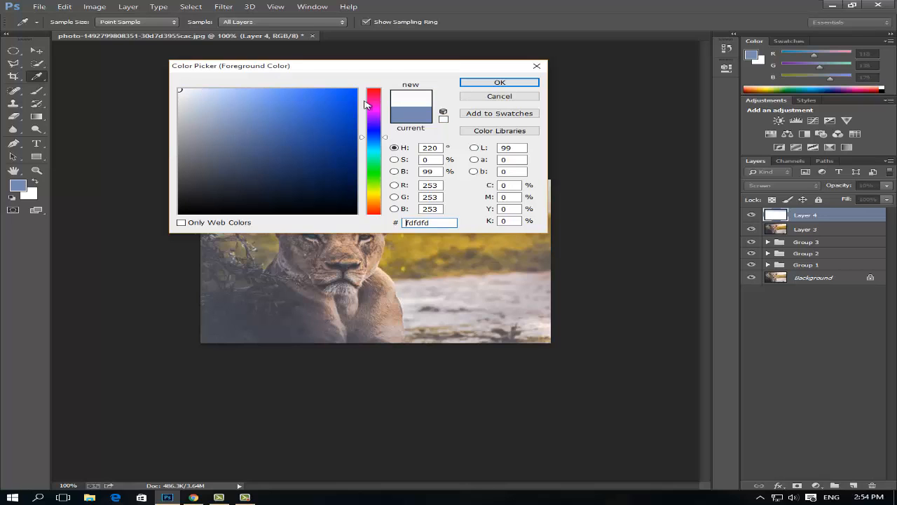
pyautogui.click(478, 82)
pyautogui.press('g')
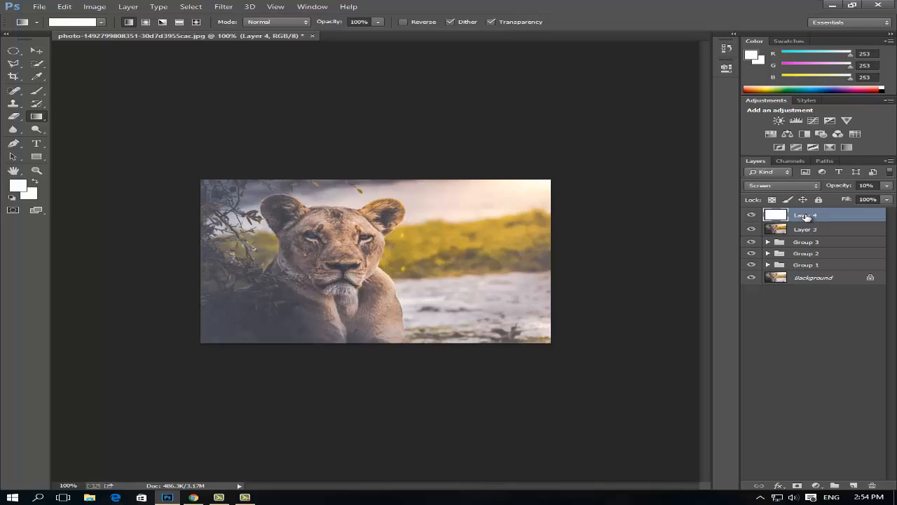
# - Move Layer 4 below Layer 3 in the layer stack and make Layer 3 the active layer
pyautogui.moveTo(809, 216); pyautogui.dragTo(808, 238)
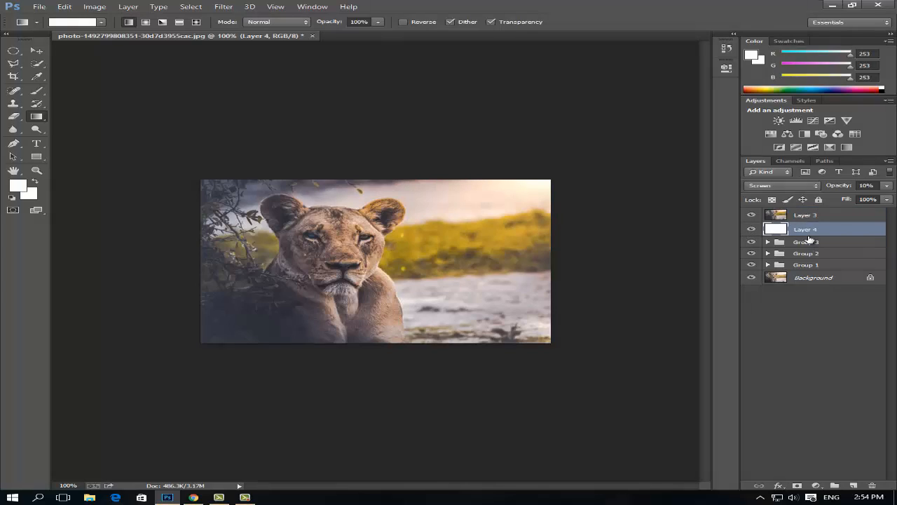
pyautogui.click(808, 217)
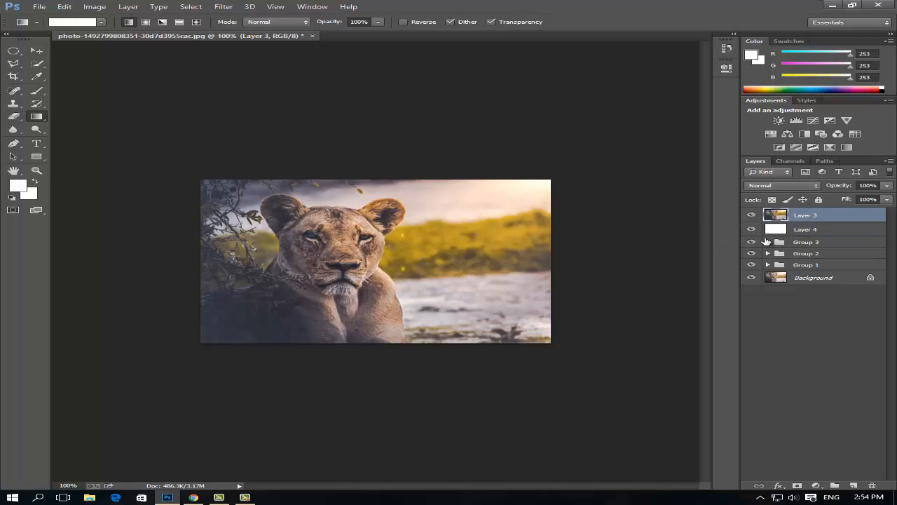
# - Hide Layer 4 and Groups 1 to 3, and toggle Layer 3's visibility to compare the final edit with the original background
pyautogui.click(750, 216)
pyautogui.click(751, 216)
pyautogui.click(751, 266)
pyautogui.click(750, 253)
pyautogui.click(751, 243)
pyautogui.click(751, 229)
pyautogui.click(750, 215)
pyautogui.click(750, 215)
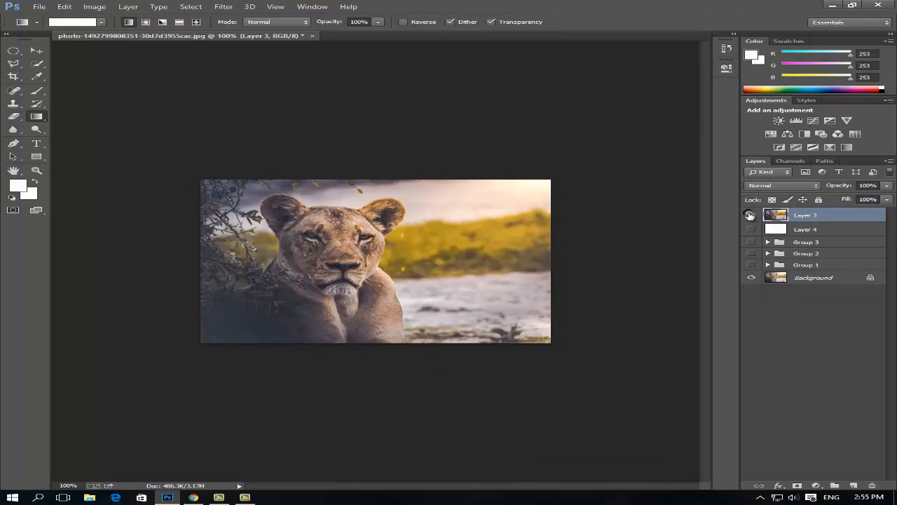